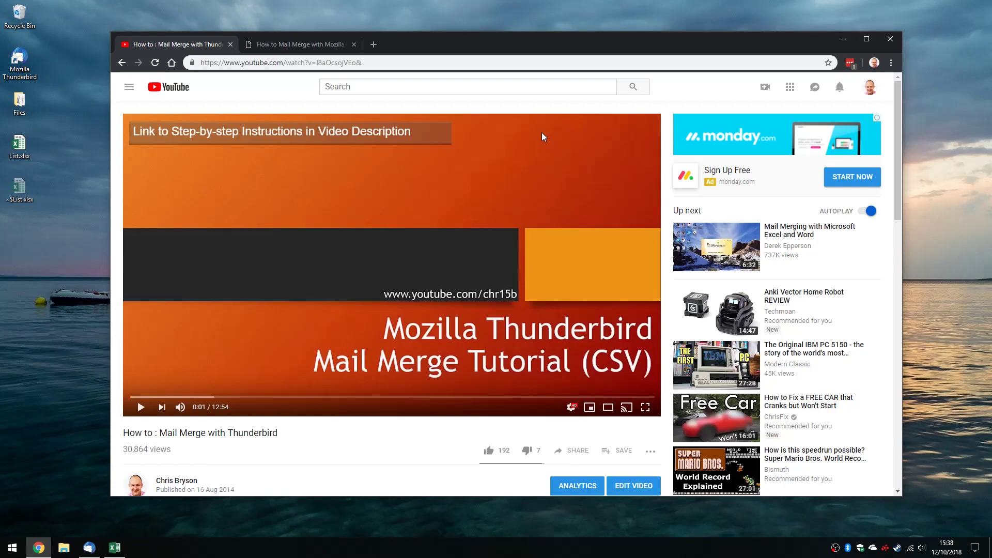
- View the Thunderbird mail merge guide page and open the Files folder from the desktop
{"action": "left_click", "coordinate": [306, 44]}
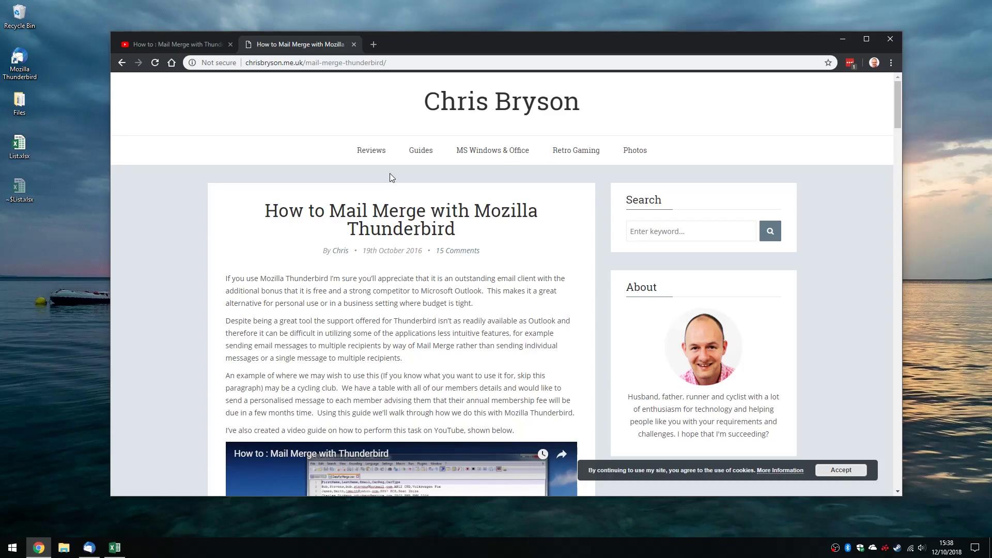
{"action": "double_click", "coordinate": [20, 101]}
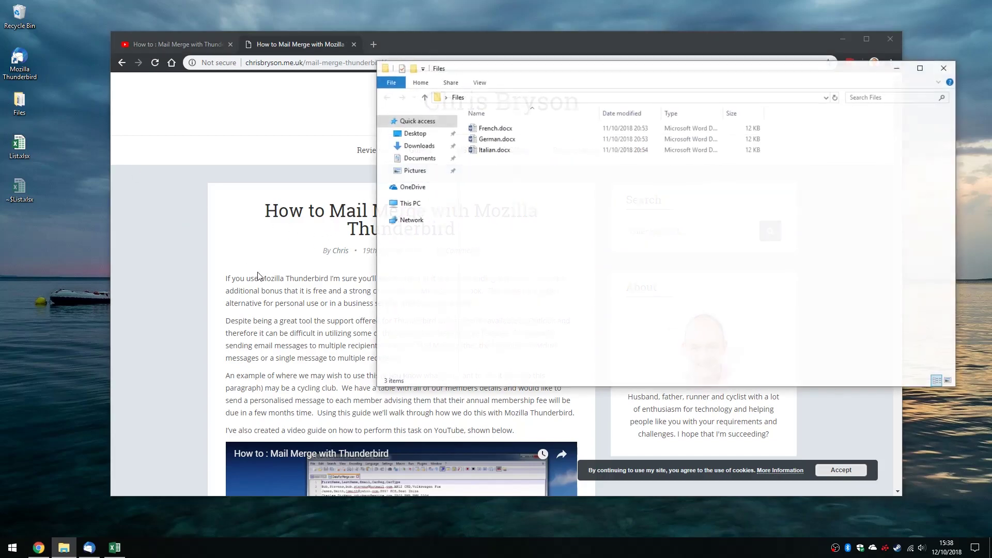
{"action": "left_click_drag", "start_coordinate": [619, 75], "coordinate": [615, 139]}
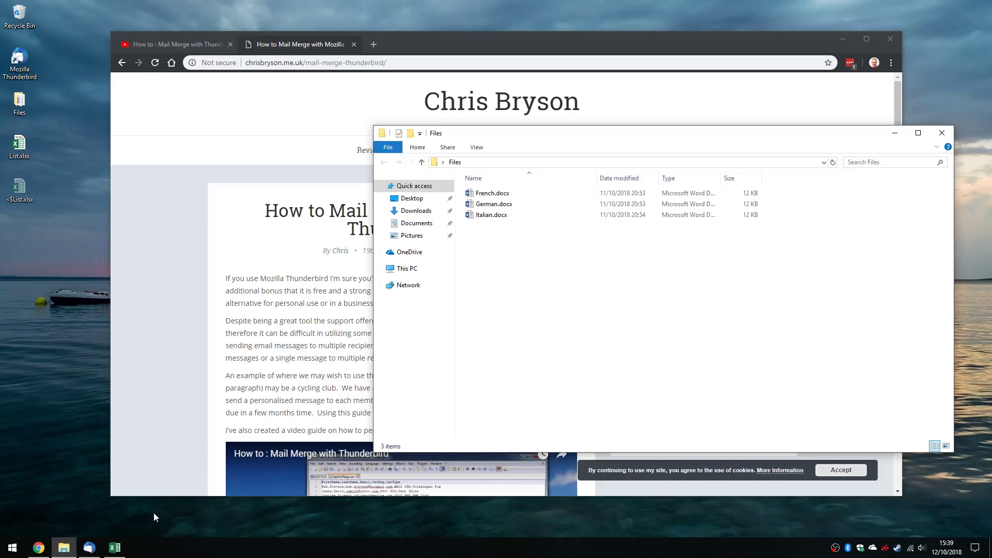
- Switch to List.xlsx in Excel and compare its Attachment column paths with the full path of the Files folder
{"action": "left_click", "coordinate": [114, 547]}
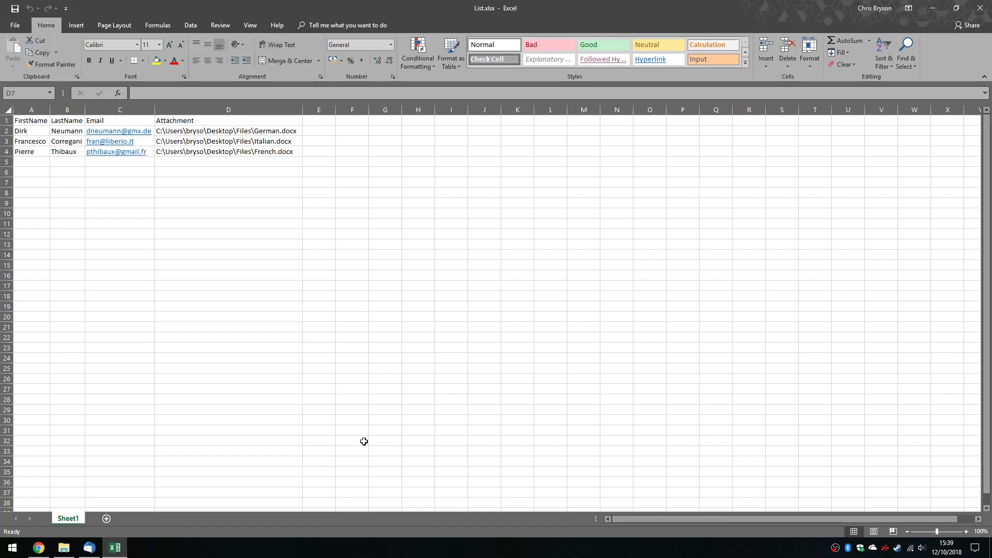
{"action": "left_click", "coordinate": [64, 547]}
{"action": "left_click", "coordinate": [628, 163]}
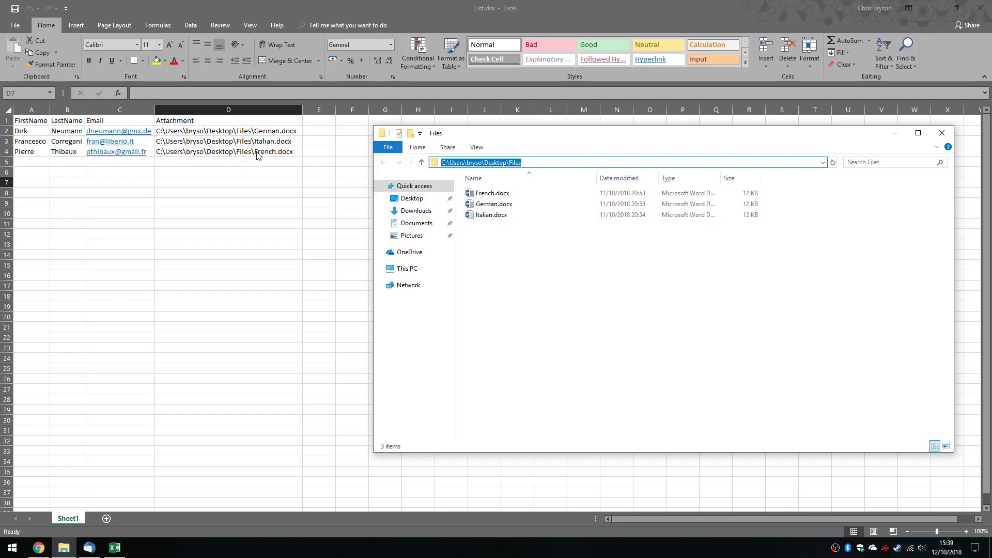
{"action": "left_click", "coordinate": [942, 134]}
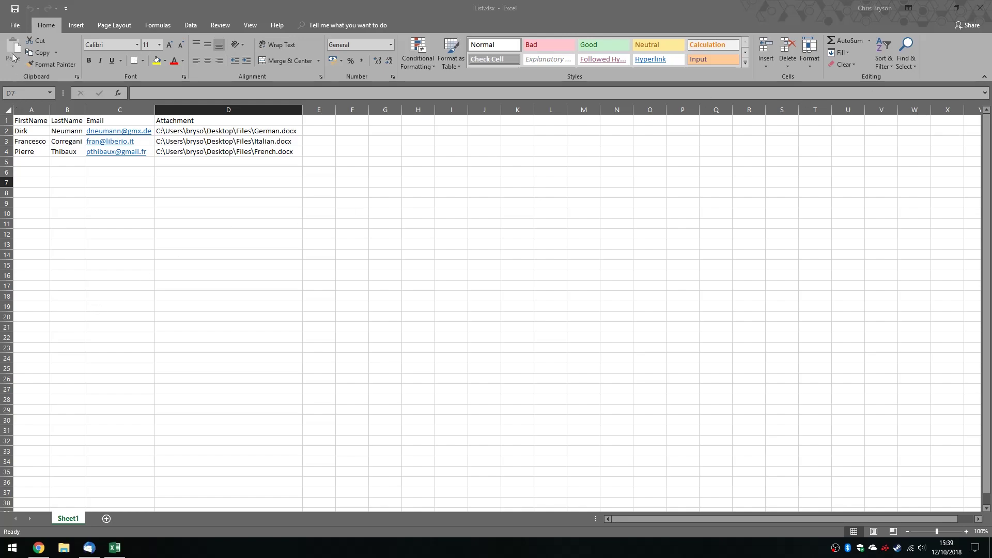
- Save the workbook to the desktop as List.csv in CSV (Comma delimited) format
{"action": "key", "text": "F12"}
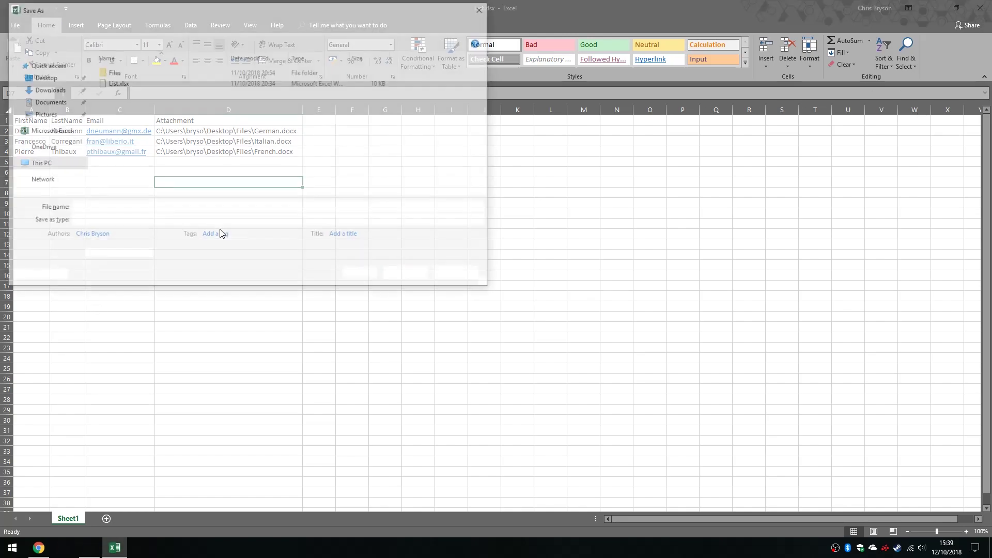
{"action": "left_click", "coordinate": [210, 220]}
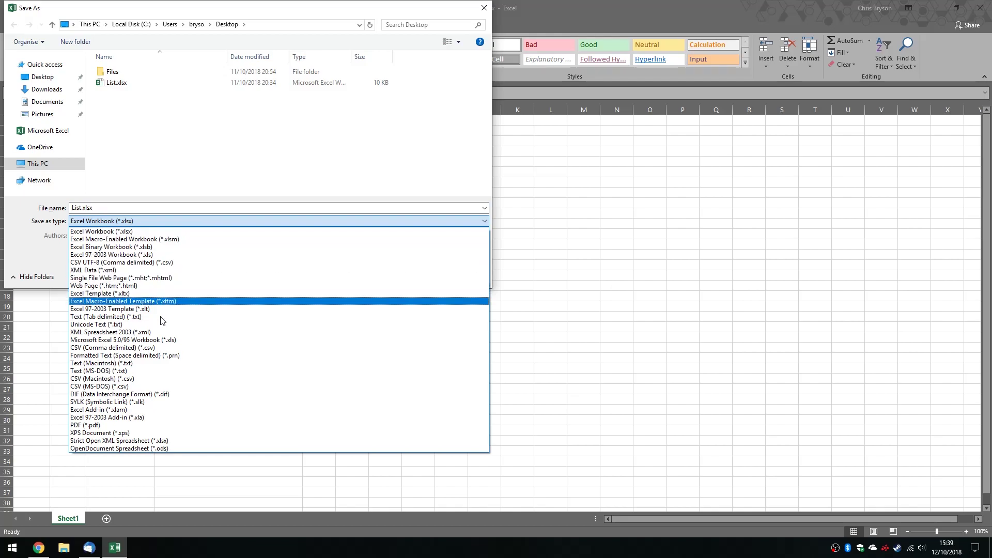
{"action": "left_click", "coordinate": [151, 347]}
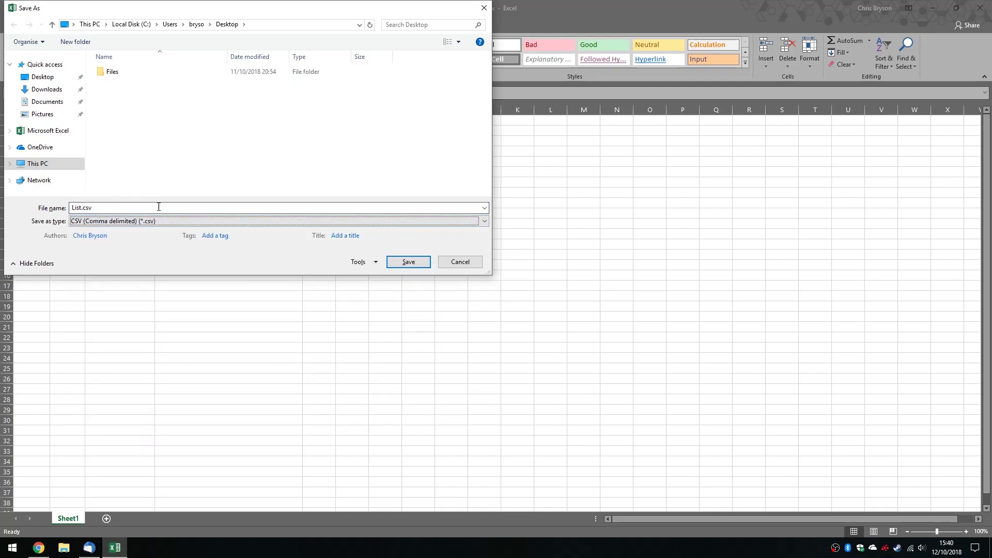
{"action": "left_click", "coordinate": [408, 262]}
{"action": "left_click", "coordinate": [454, 305]}
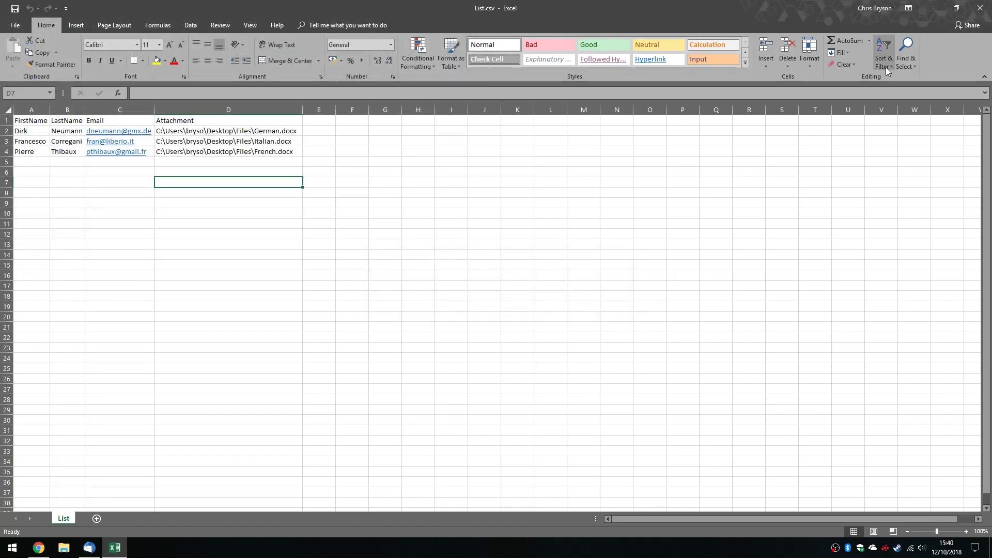
- Minimise the open windows and inspect the contents of the desktop's List.csv in Notepad++
{"action": "left_click", "coordinate": [933, 8]}
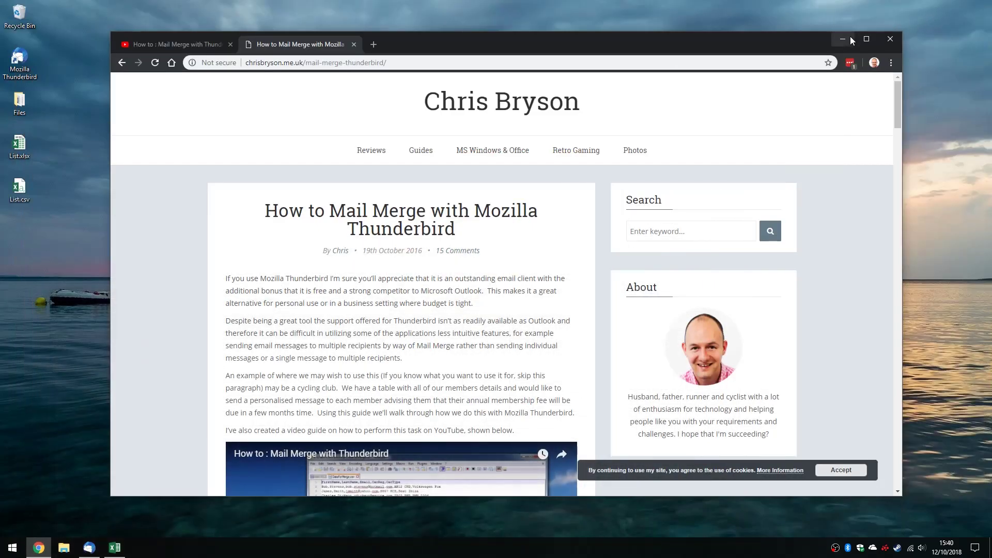
{"action": "left_click", "coordinate": [851, 39]}
{"action": "right_click", "coordinate": [14, 182]}
{"action": "left_click", "coordinate": [56, 223]}
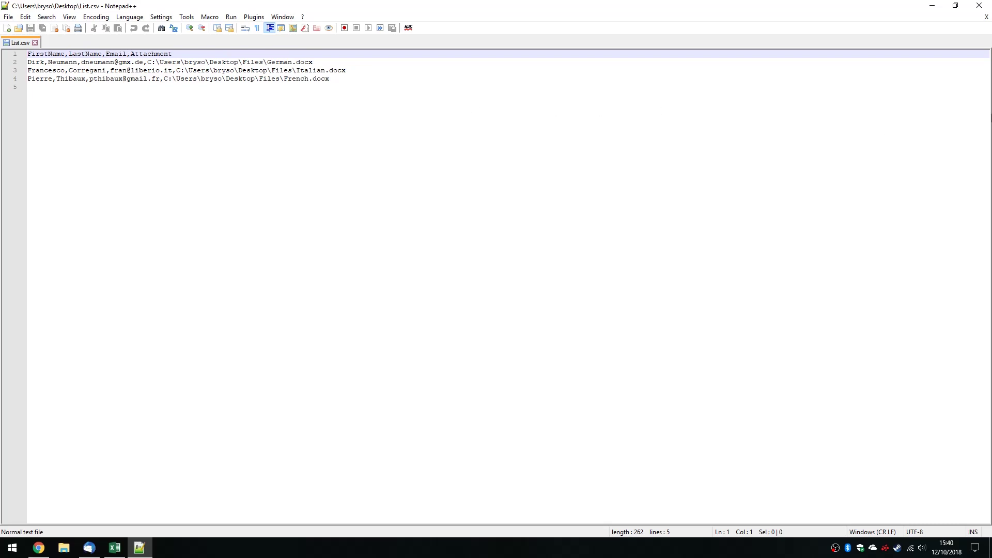
{"action": "left_click", "coordinate": [980, 5]}
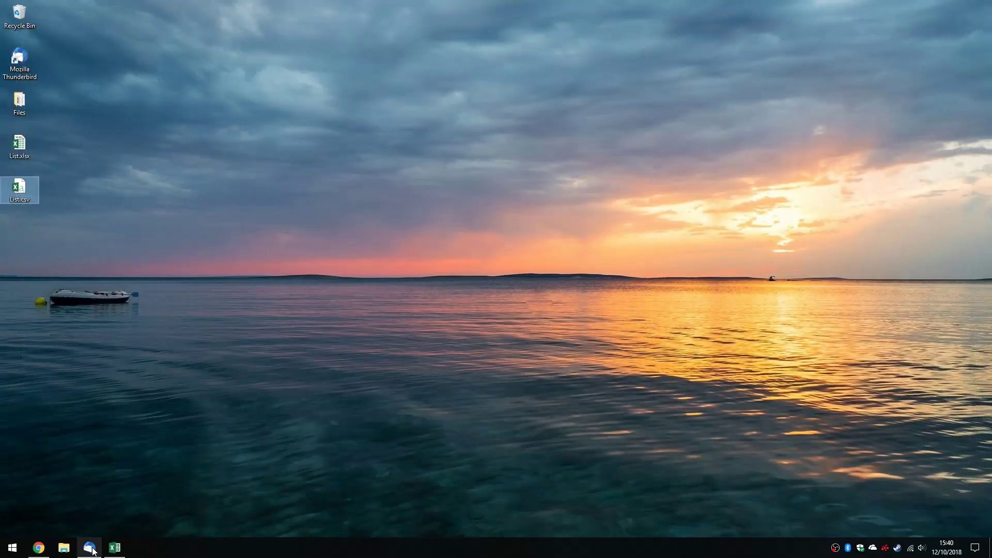
- Switch to Thunderbird and start a new message addressed to {{Email}} with the subject "Message for {{FirstName}}"
{"action": "left_click", "coordinate": [91, 548]}
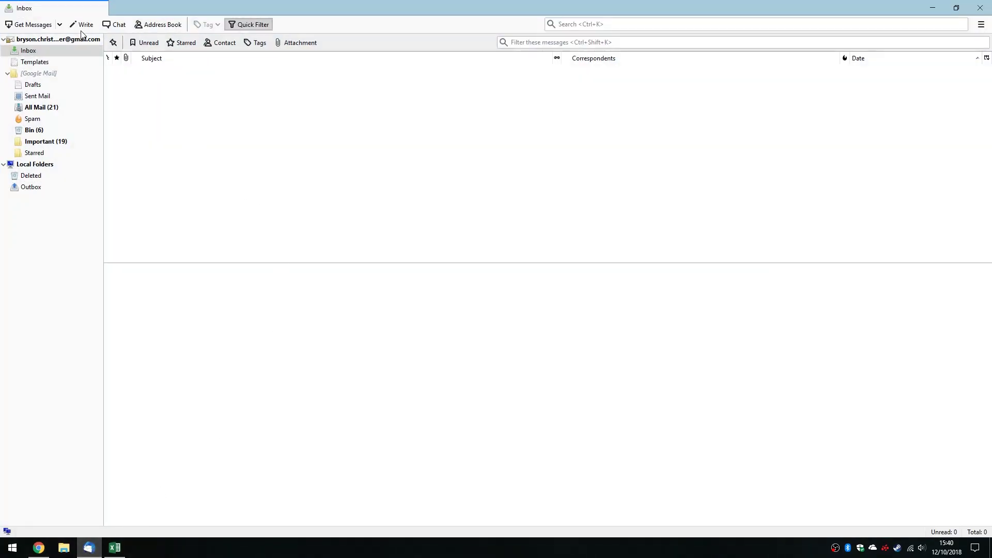
{"action": "left_click", "coordinate": [81, 25]}
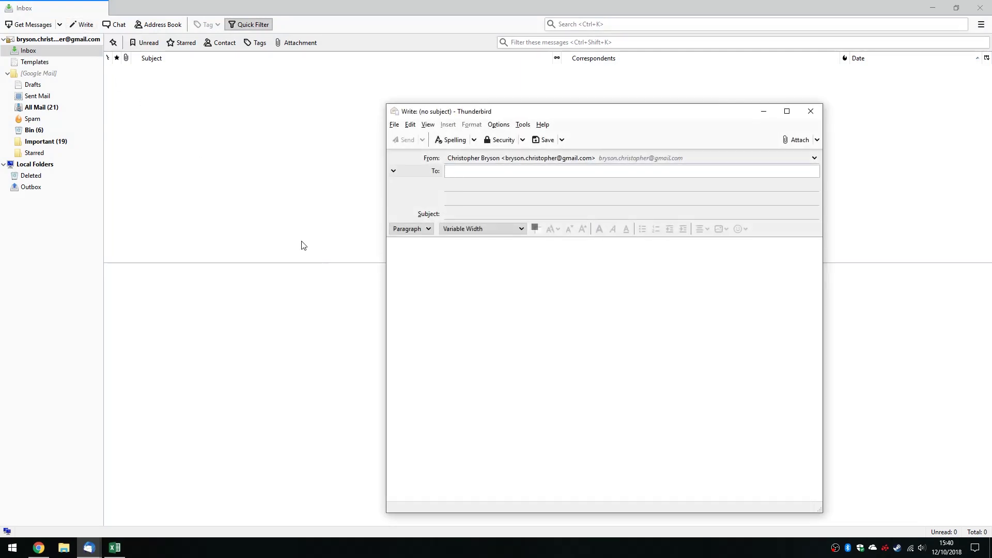
{"action": "type", "text": "{{Email}}"}
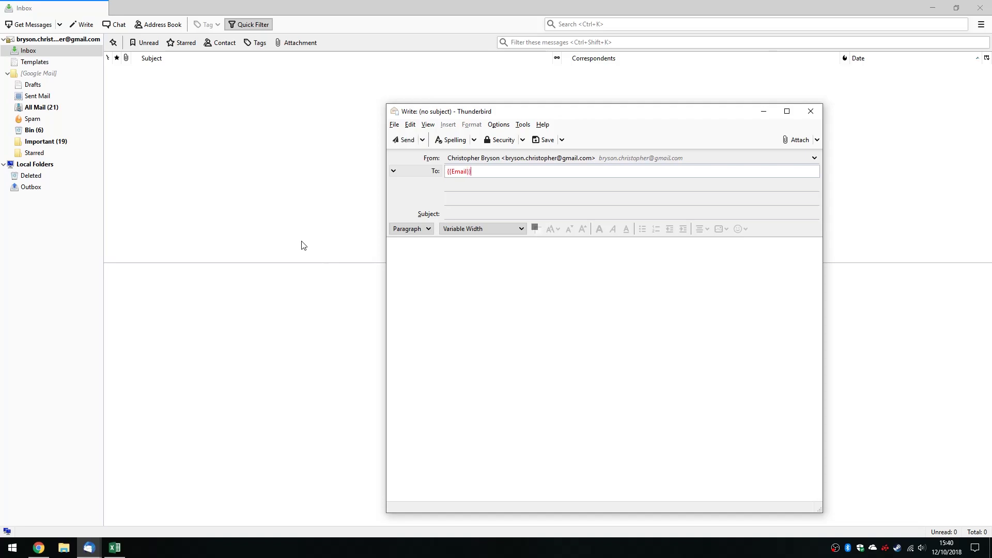
{"action": "key", "text": "Tab"}
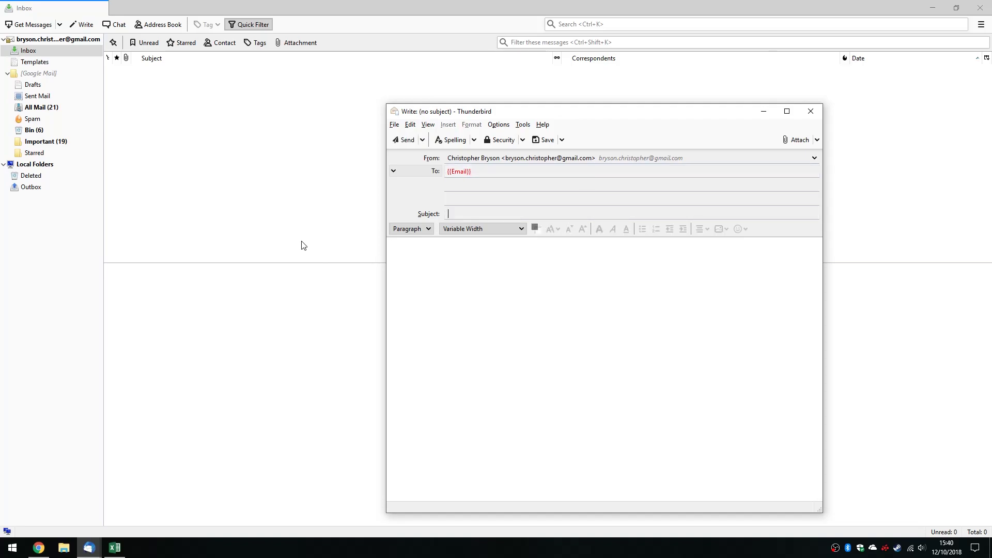
{"action": "type", "text": "Message for "}
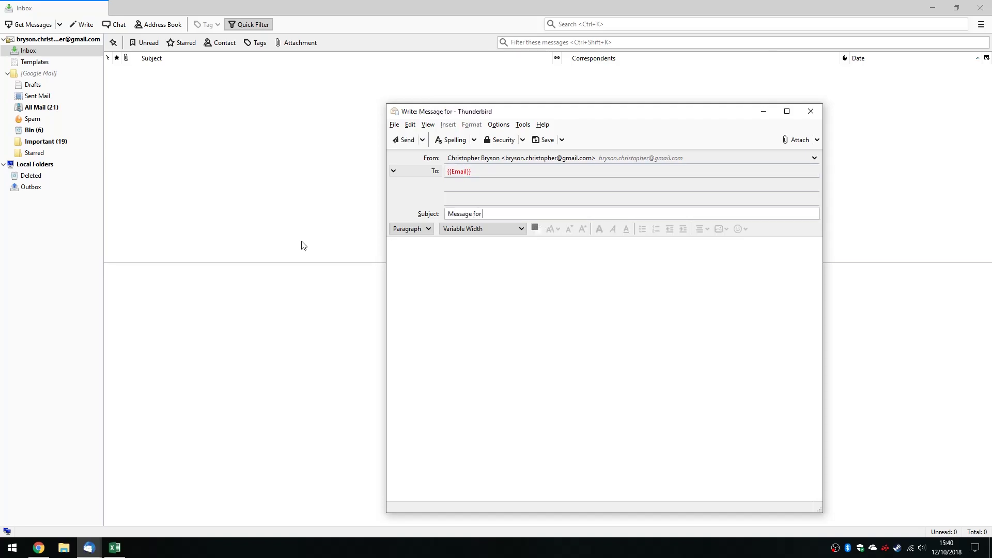
{"action": "type", "text": "{{FirstName}}"}
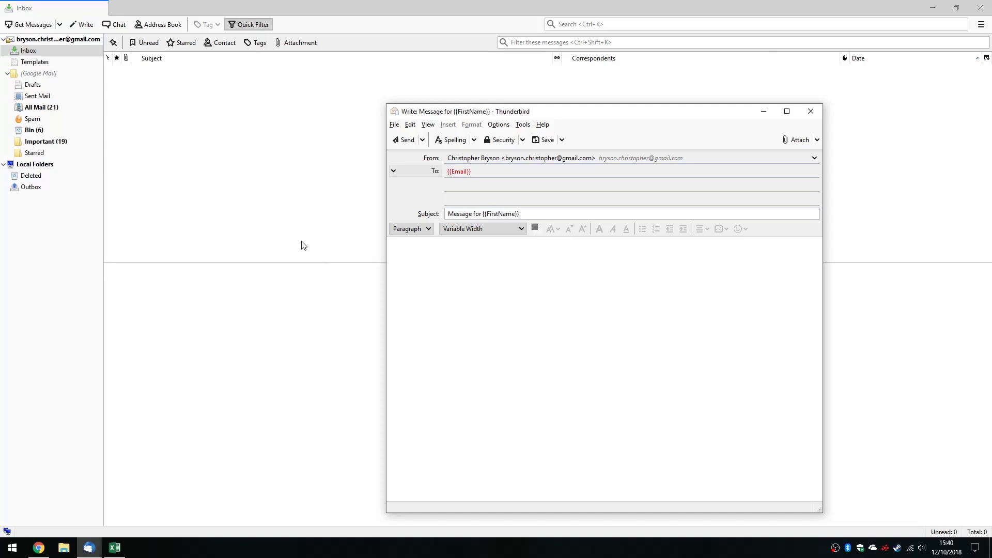
- Write the message body "Hi {{FirstName}}, Please find attached your file. Regards," on separate lines, signed with the sender's first name
{"action": "left_click", "coordinate": [443, 250]}
{"action": "type", "text": "Hi "}
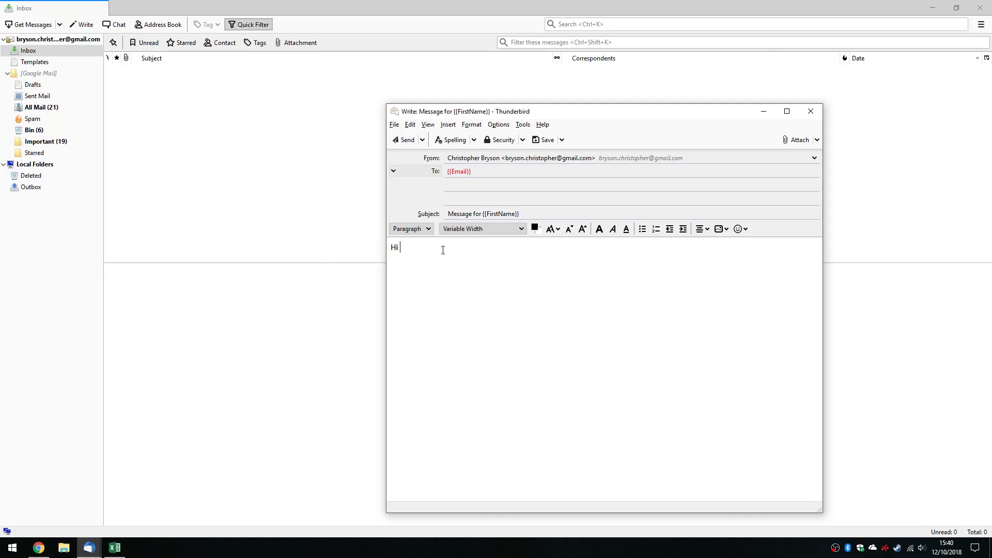
{"action": "type", "text": "{{FirstName{{"}
{"action": "key", "text": "BackSpace"}
{"action": "key", "text": "BackSpace"}
{"action": "type", "text": "}},  "}
{"action": "type", "text": "Please find at"}
{"action": "type", "text": "tached your fi"}
{"action": "type", "text": "le."}
{"action": "key", "text": "Return"}
{"action": "type", "text": "Regards,"}
{"action": "key", "text": "shift+Return"}
{"action": "type", "text": "Chris."}
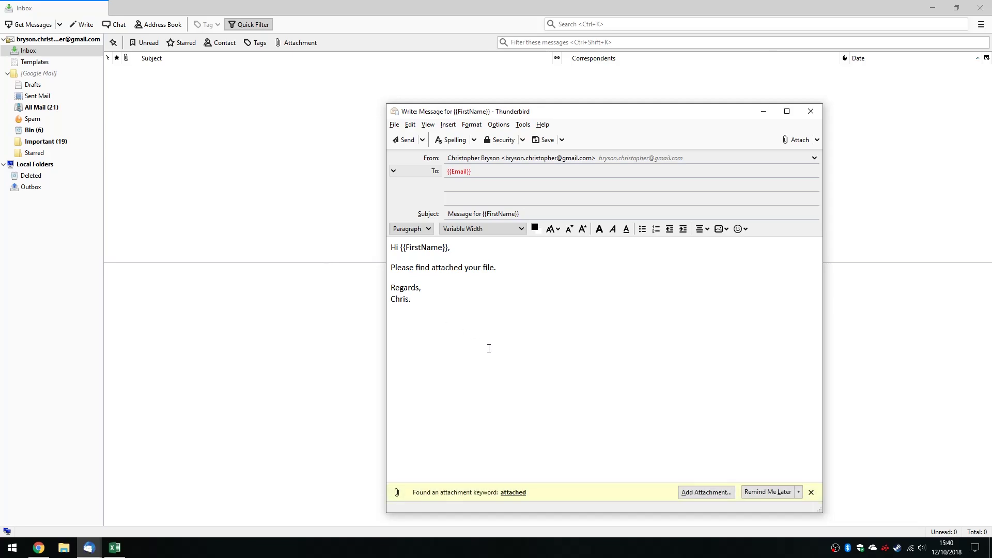
- Compare the message's merge fields with the column headers of List.csv in Excel
{"action": "left_click", "coordinate": [453, 174]}
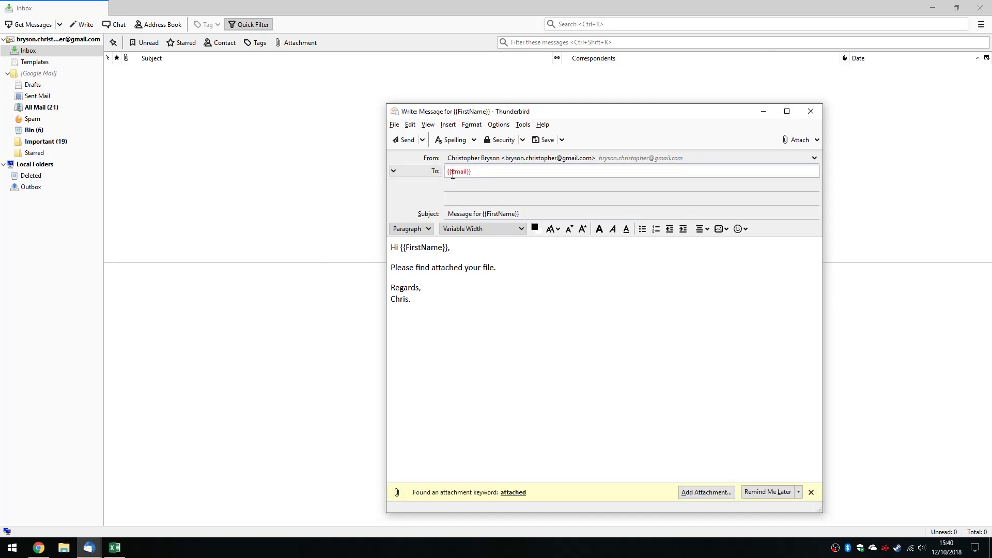
{"action": "left_click", "coordinate": [115, 548]}
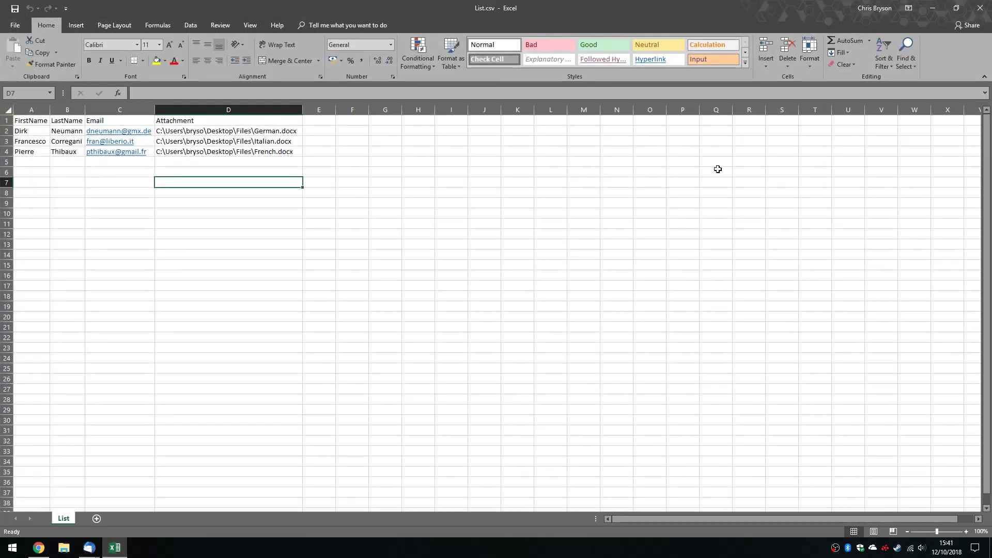
{"action": "left_click", "coordinate": [933, 8]}
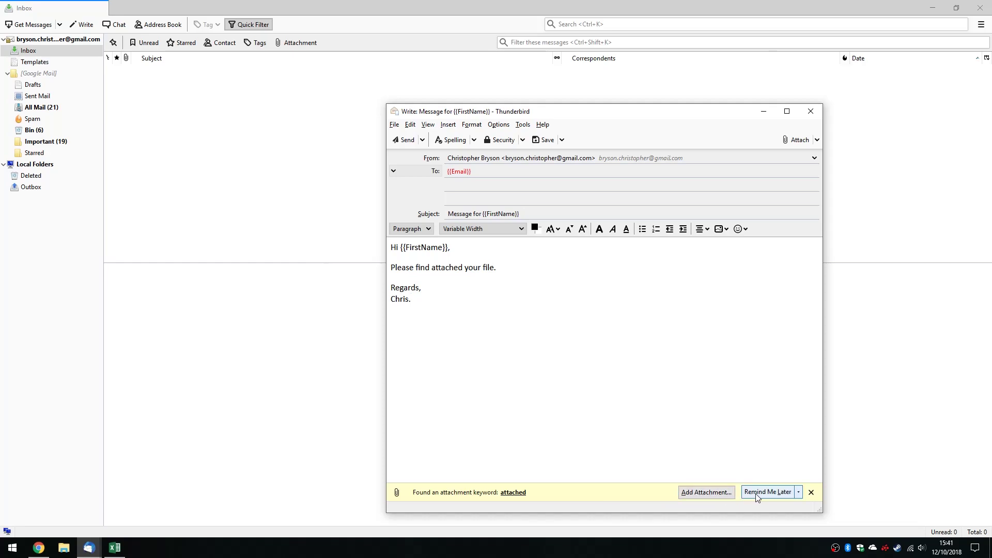
- Dismiss the attachment reminder and set up a Mail Merge with CSV as the source and Save As Draft as the deliver mode
{"action": "left_click", "coordinate": [812, 493]}
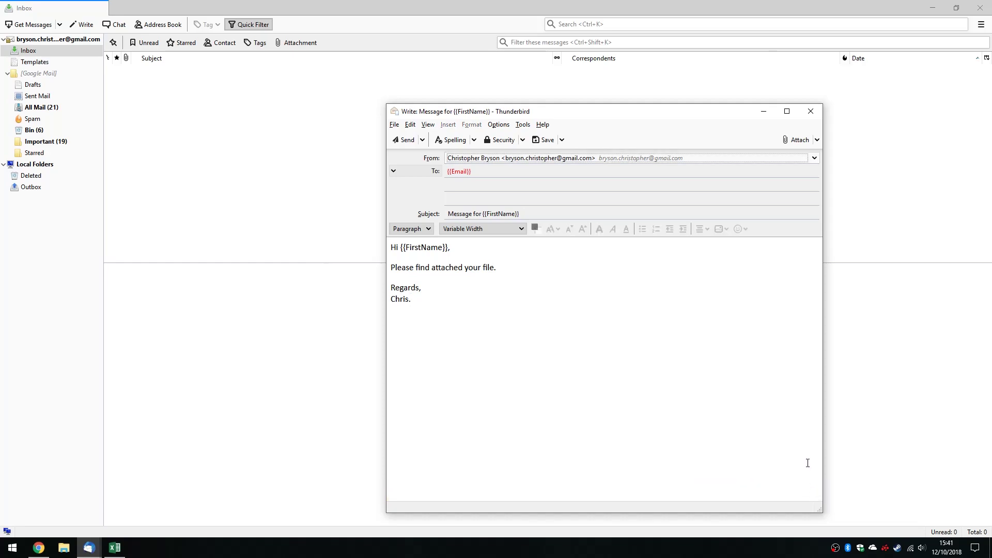
{"action": "left_click", "coordinate": [394, 125]}
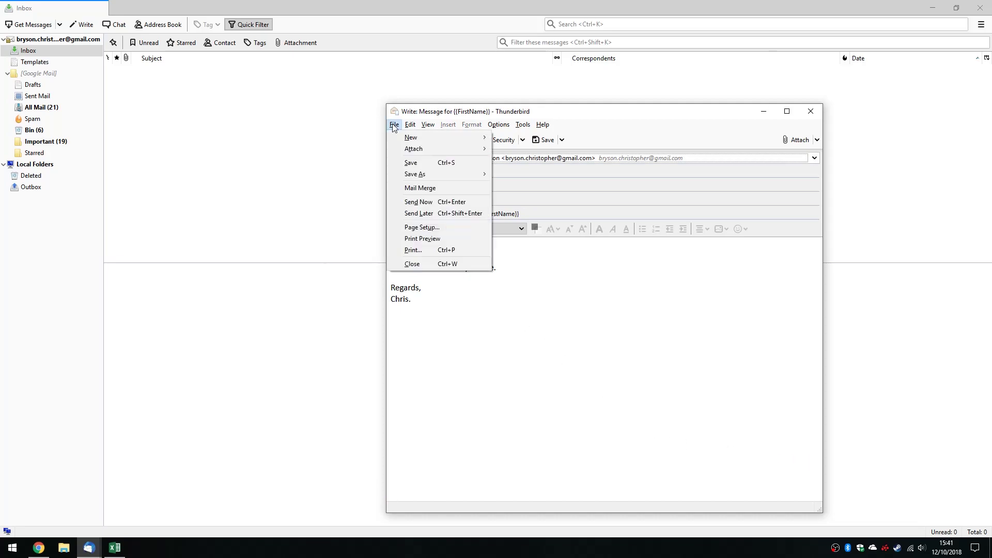
{"action": "left_click", "coordinate": [449, 185]}
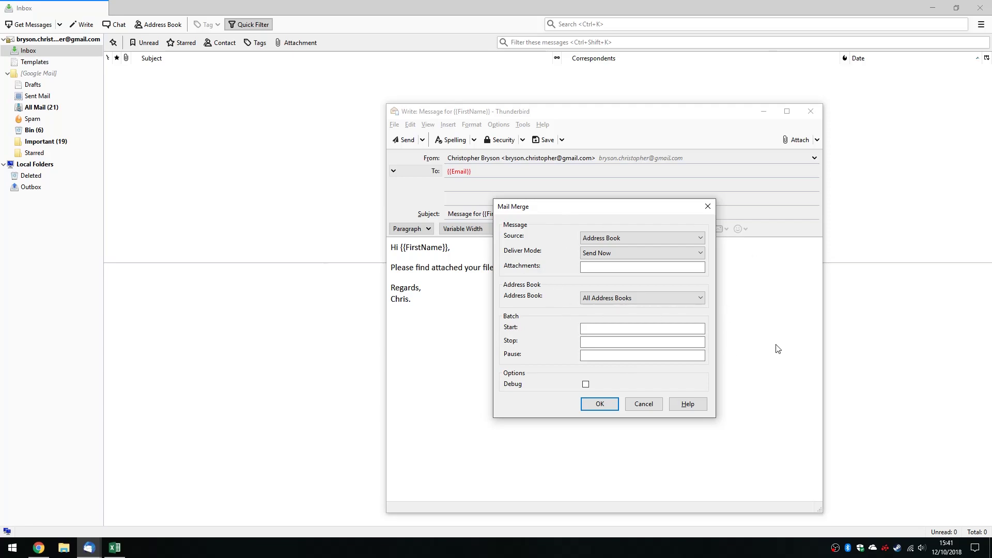
{"action": "left_click", "coordinate": [697, 241]}
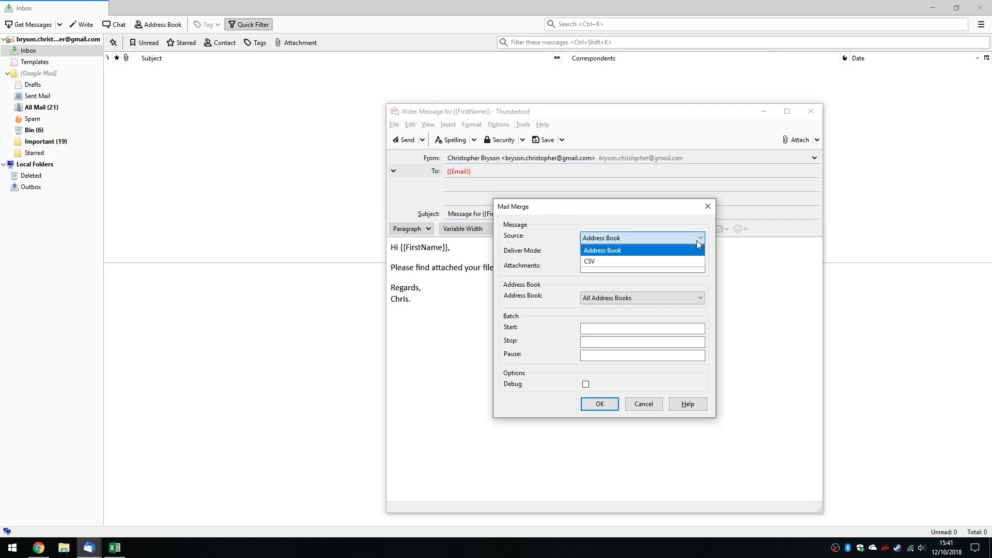
{"action": "left_click", "coordinate": [660, 261]}
{"action": "left_click", "coordinate": [635, 255]}
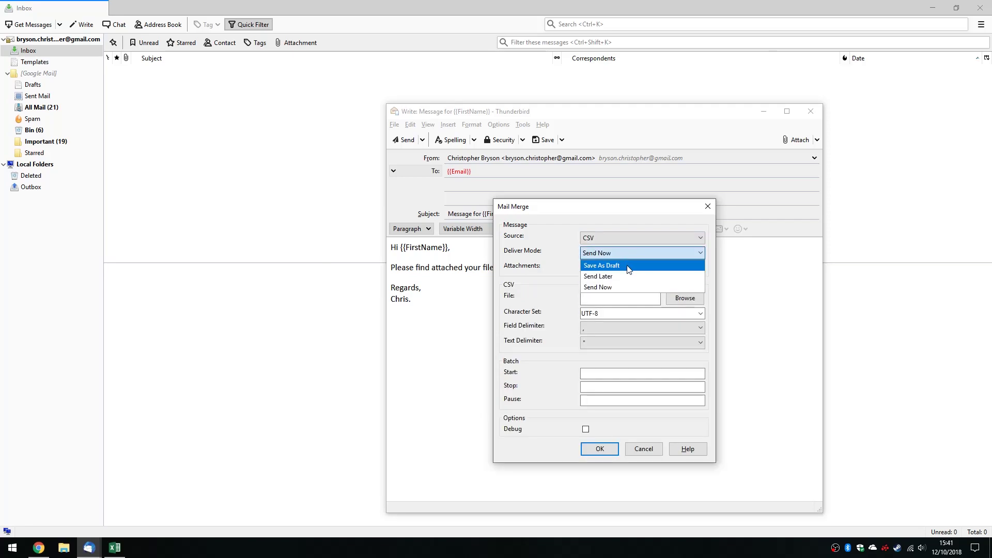
{"action": "left_click", "coordinate": [629, 267]}
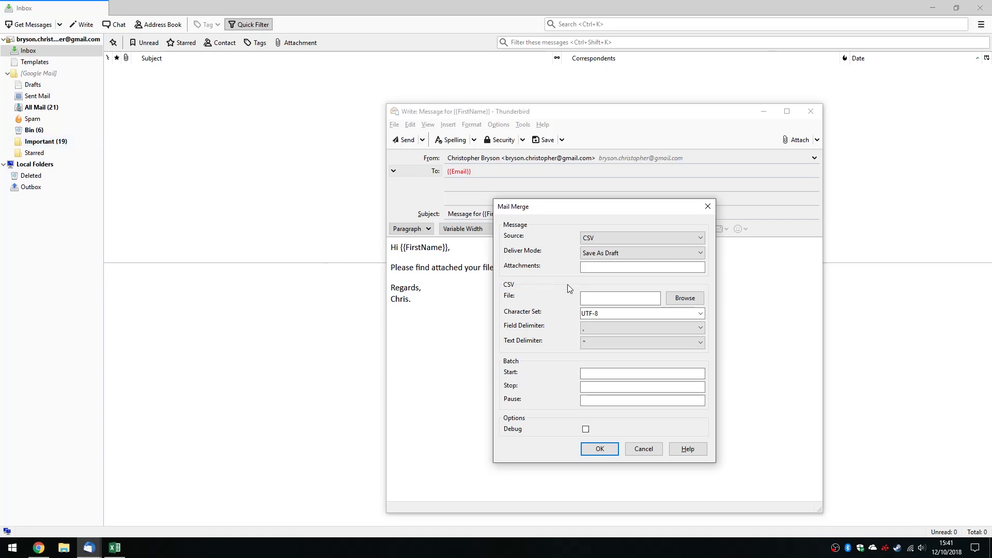
- Set the merge attachments to {{Attachment}}, checking the matching column header in Excel, and select the desktop's List.csv as the CSV file
{"action": "left_click", "coordinate": [630, 270]}
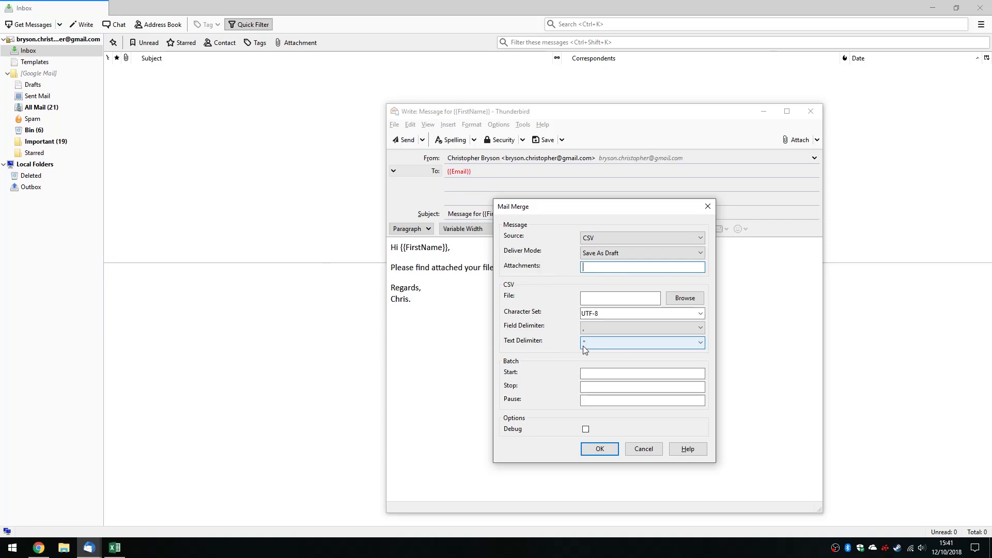
{"action": "type", "text": "{{Attachment}}"}
{"action": "left_click", "coordinate": [115, 548]}
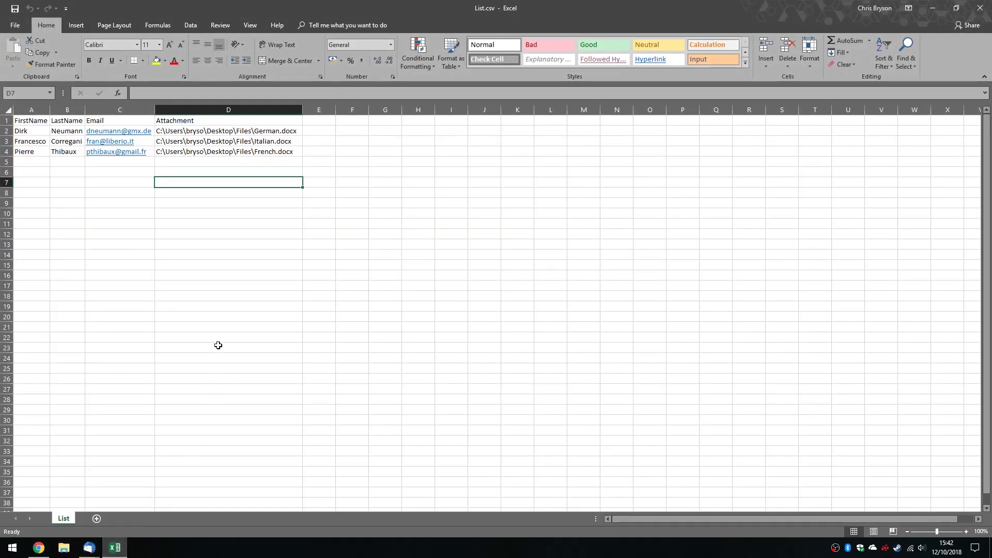
{"action": "left_click", "coordinate": [184, 123]}
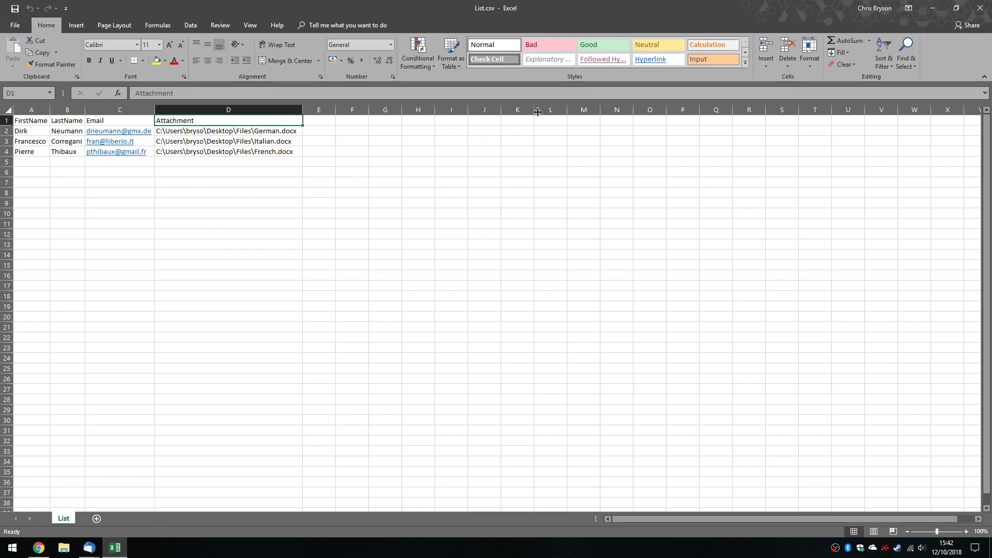
{"action": "left_click", "coordinate": [932, 8]}
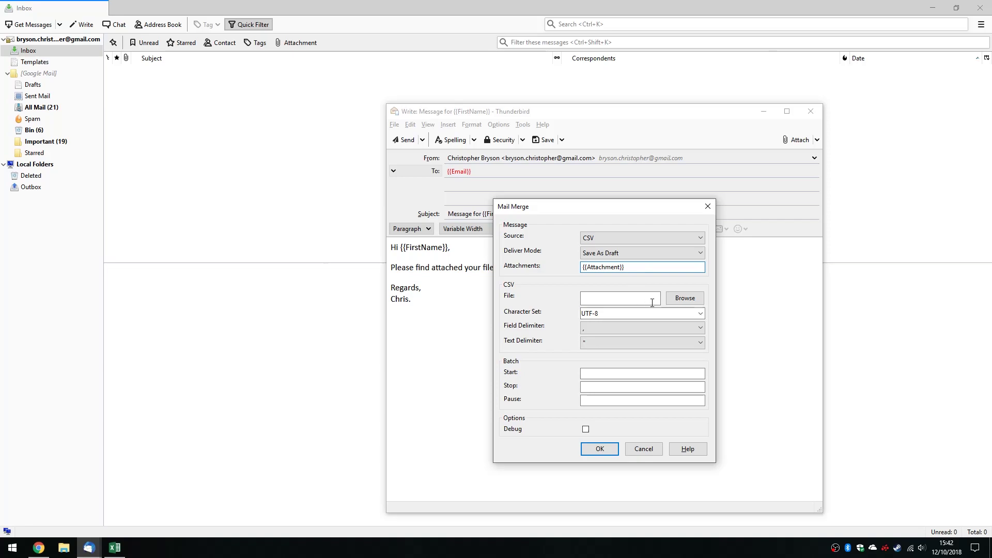
{"action": "left_click", "coordinate": [698, 303]}
{"action": "double_click", "coordinate": [612, 304]}
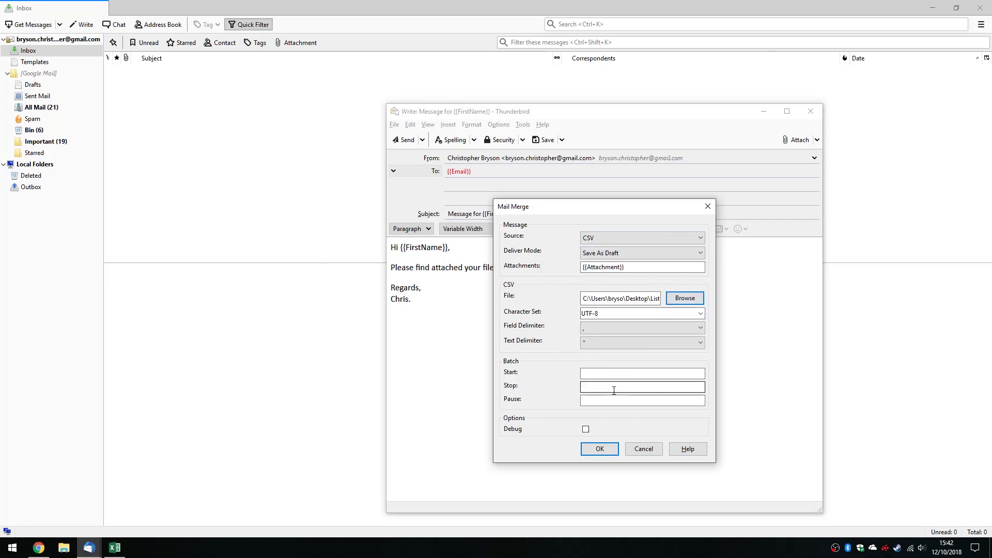
- Run the mail merge and open the Drafts folder
{"action": "left_click", "coordinate": [608, 453]}
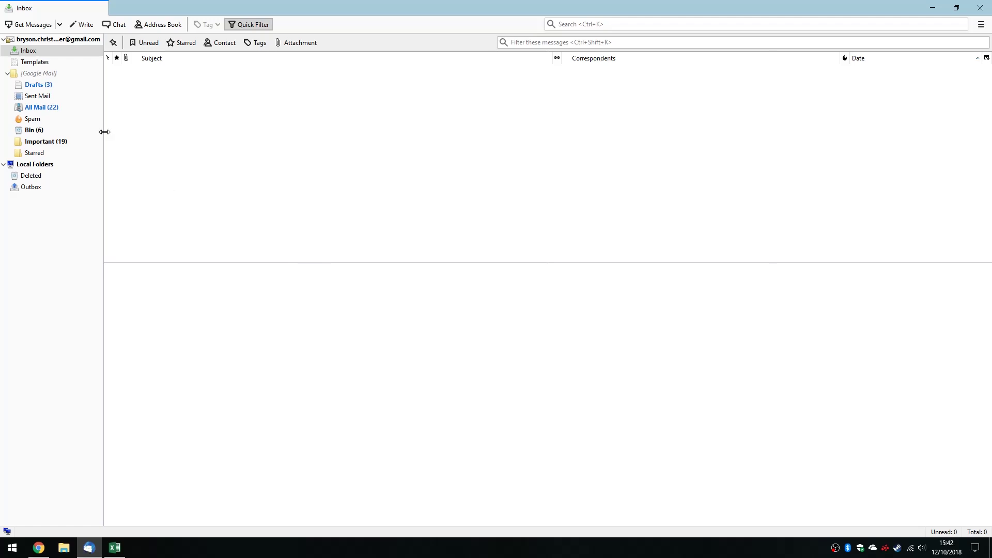
{"action": "left_click", "coordinate": [49, 85]}
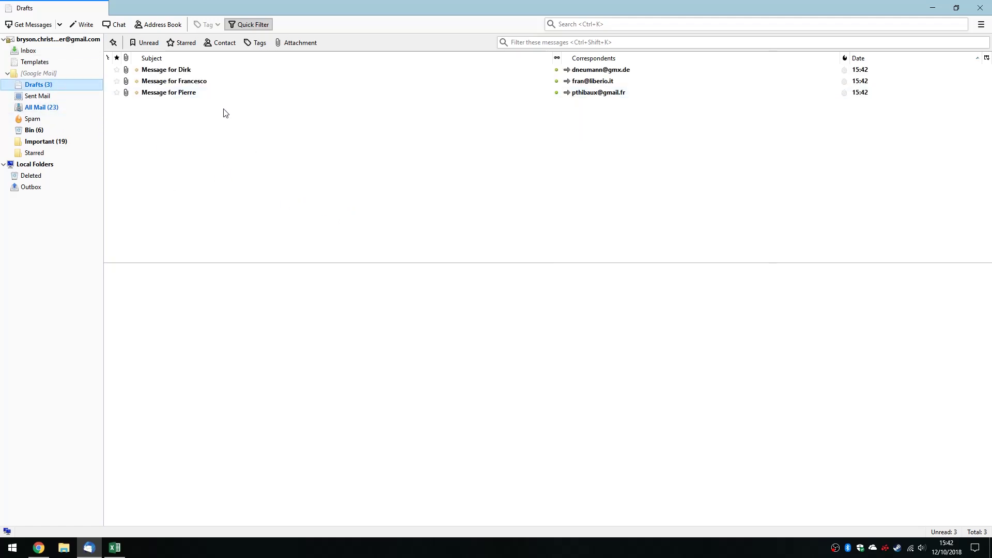
- Open each merged "Message for" draft in turn to check its recipient, greeting and attached file, closing each one
{"action": "double_click", "coordinate": [200, 70]}
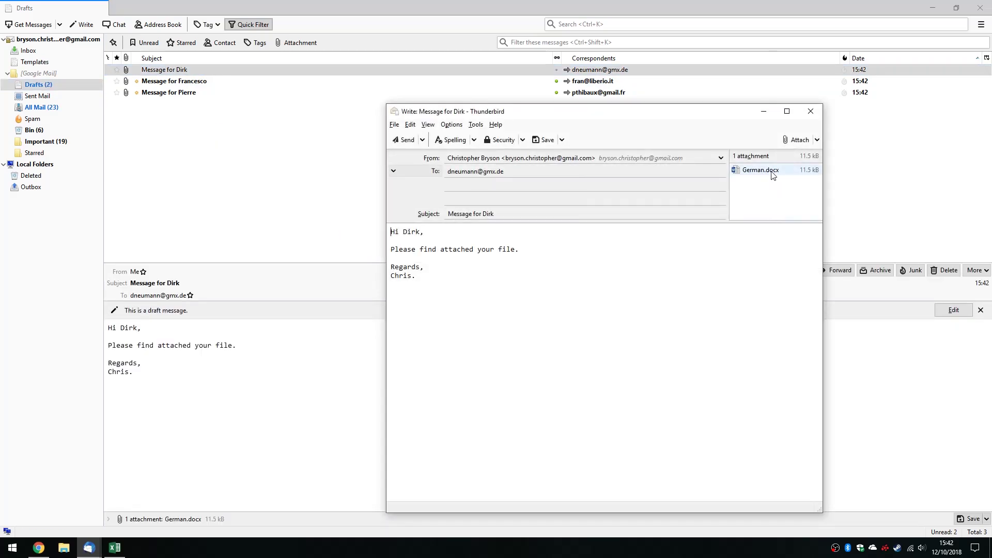
{"action": "left_click", "coordinate": [810, 111]}
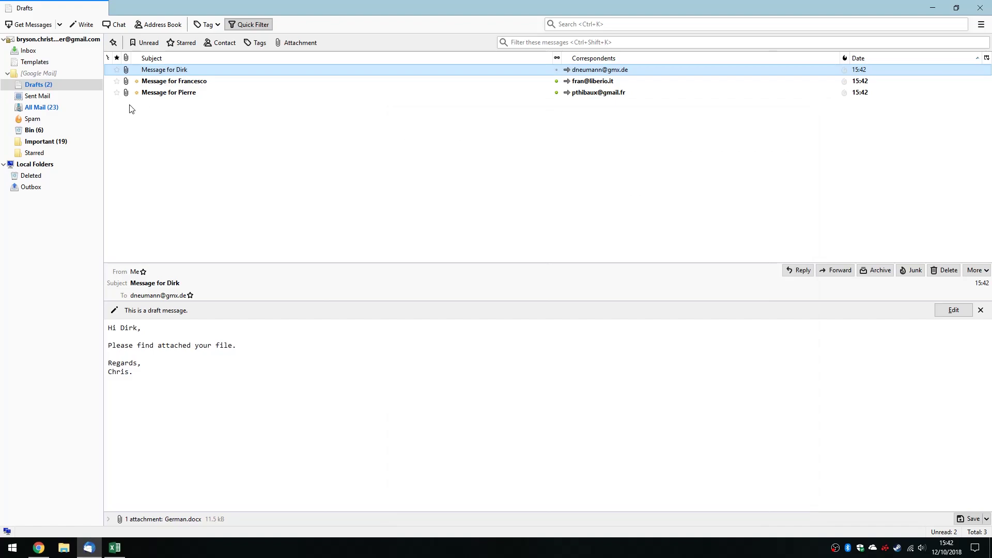
{"action": "double_click", "coordinate": [176, 82]}
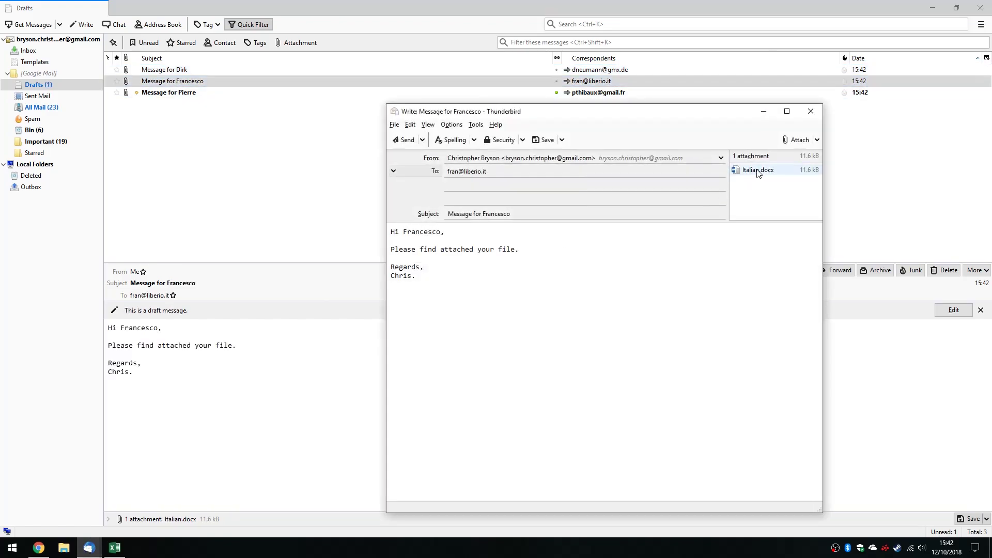
{"action": "left_click", "coordinate": [810, 113]}
{"action": "double_click", "coordinate": [171, 93]}
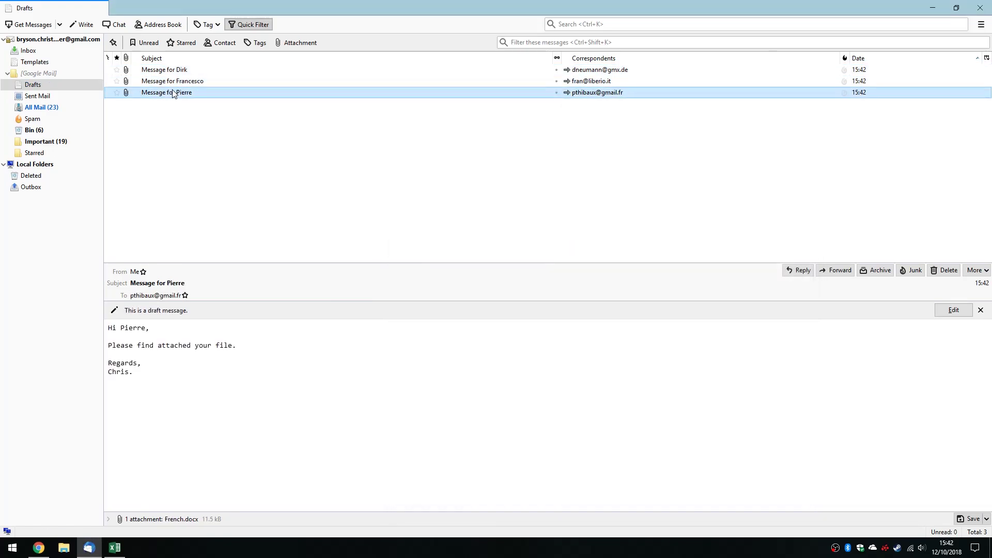
{"action": "mouse_move", "coordinate": [762, 176]}
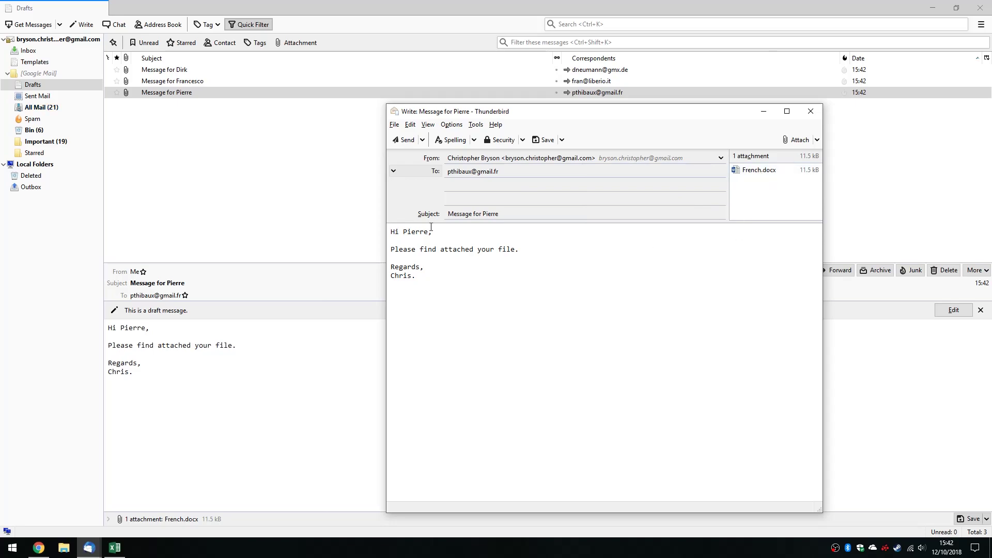
{"action": "left_click", "coordinate": [811, 113]}
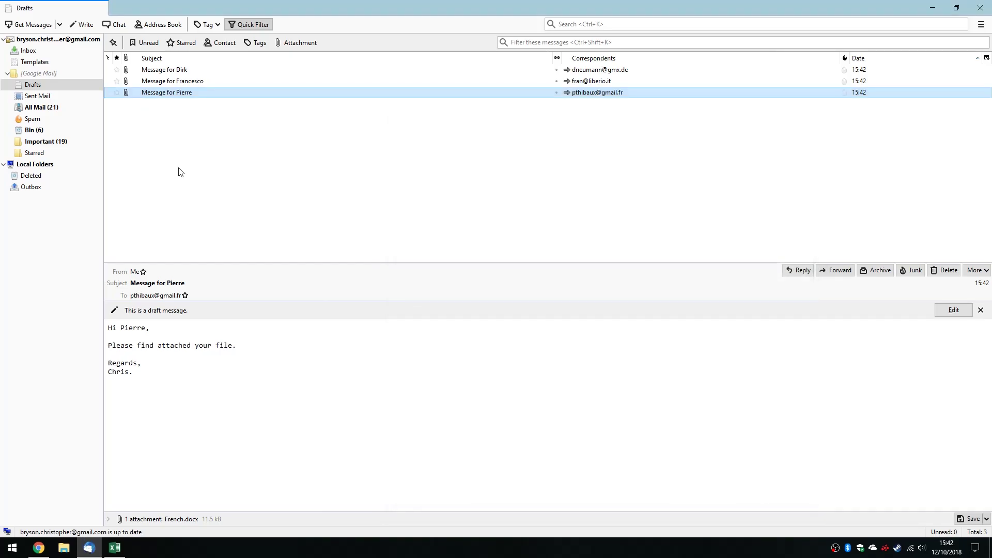
- Delete all the "Message for" drafts from the Drafts folder
{"action": "left_click", "coordinate": [205, 82]}
{"action": "key", "text": "ctrl+a"}
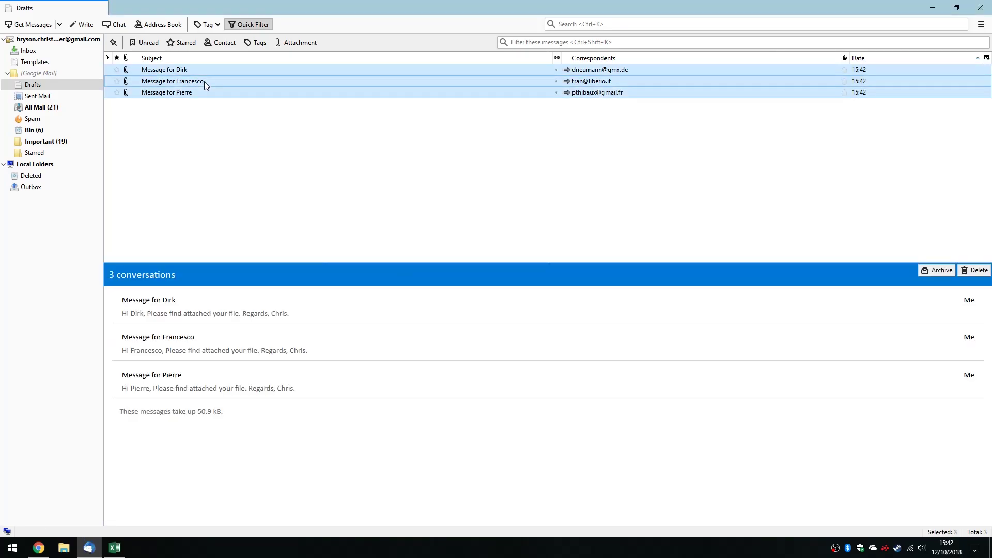
{"action": "key", "text": "Delete"}
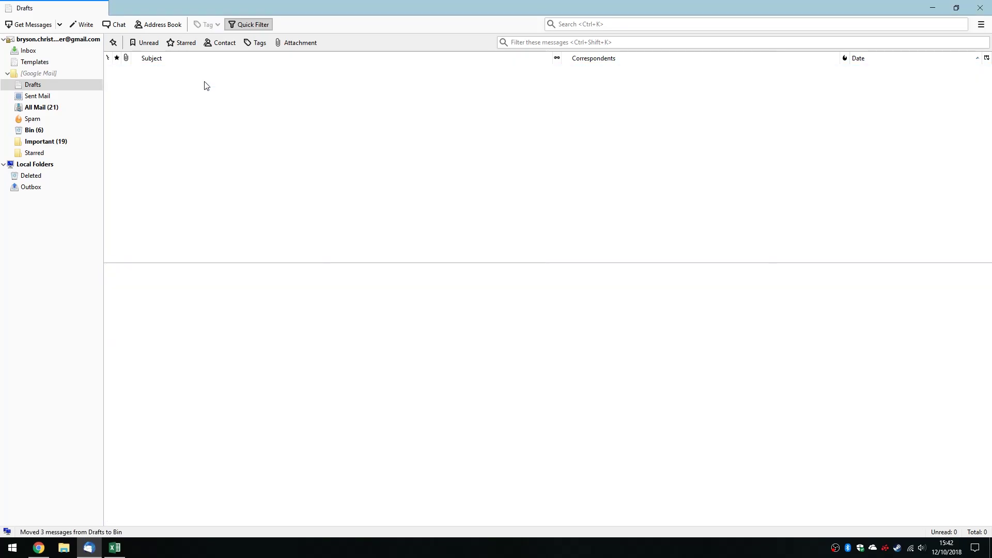
- In Excel, remove the folder path from the Attachment column entries, leaving German.docx, Italian.docx and French.docx
{"action": "left_click", "coordinate": [115, 548]}
{"action": "double_click", "coordinate": [253, 131]}
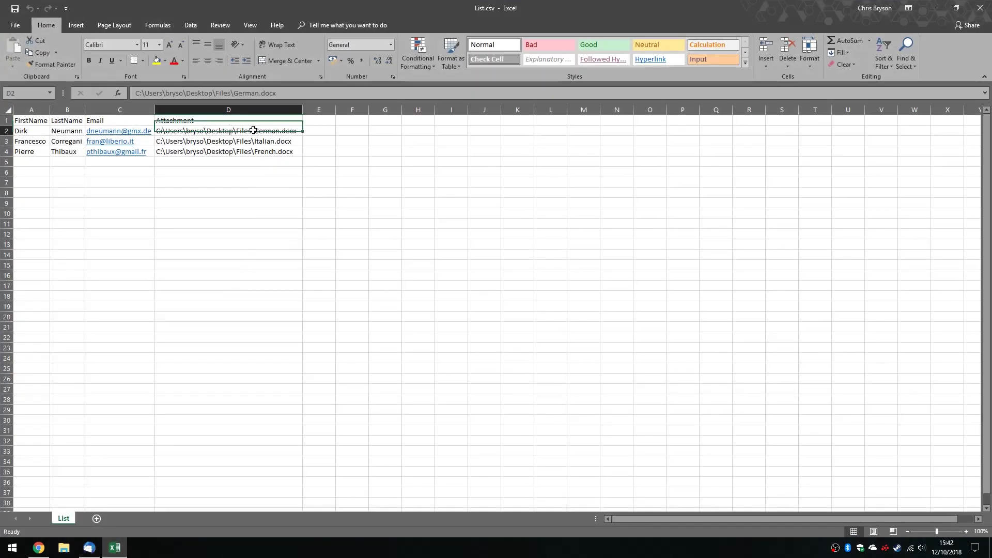
{"action": "left_click_drag", "start_coordinate": [254, 131], "coordinate": [154, 130]}
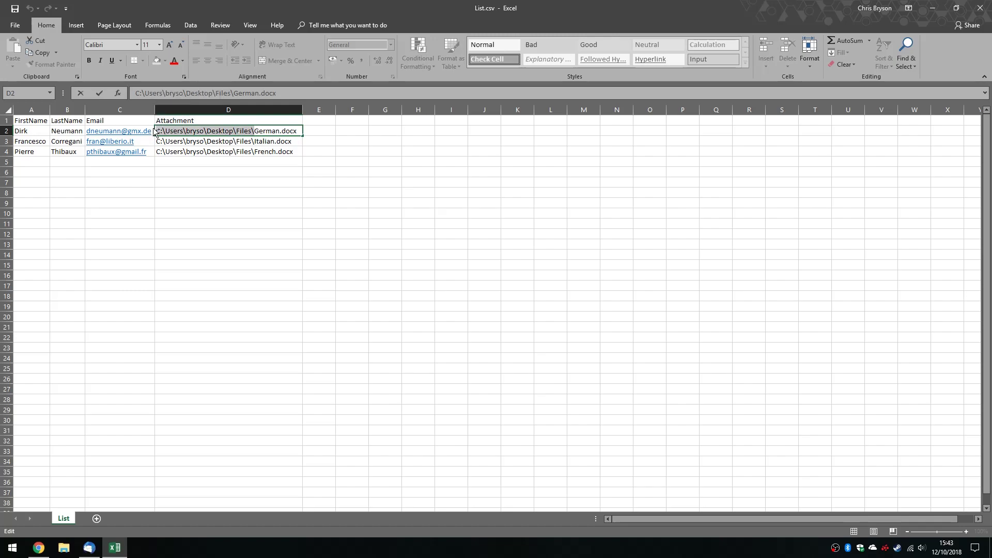
{"action": "key", "text": "BackSpace"}
{"action": "double_click", "coordinate": [254, 141]}
{"action": "left_click_drag", "start_coordinate": [254, 141], "coordinate": [83, 134]}
{"action": "key", "text": "BackSpace"}
{"action": "double_click", "coordinate": [252, 151]}
{"action": "left_click_drag", "start_coordinate": [254, 151], "coordinate": [105, 148]}
{"action": "key", "text": "BackSpace"}
{"action": "left_click", "coordinate": [209, 182]}
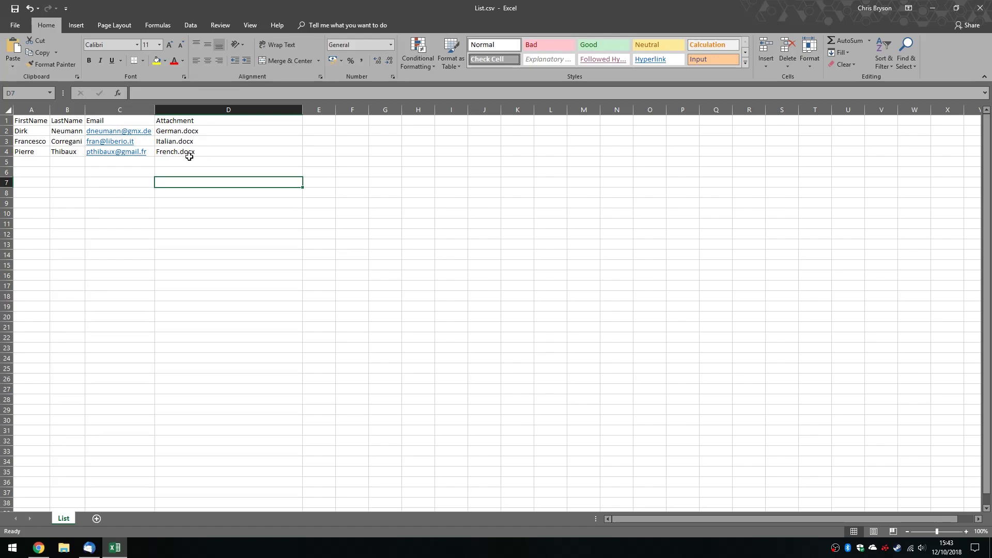
- Save the list as List.csv on the desktop in comma-delimited CSV format, replacing the existing file, and minimise Excel
{"action": "left_click", "coordinate": [31, 173]}
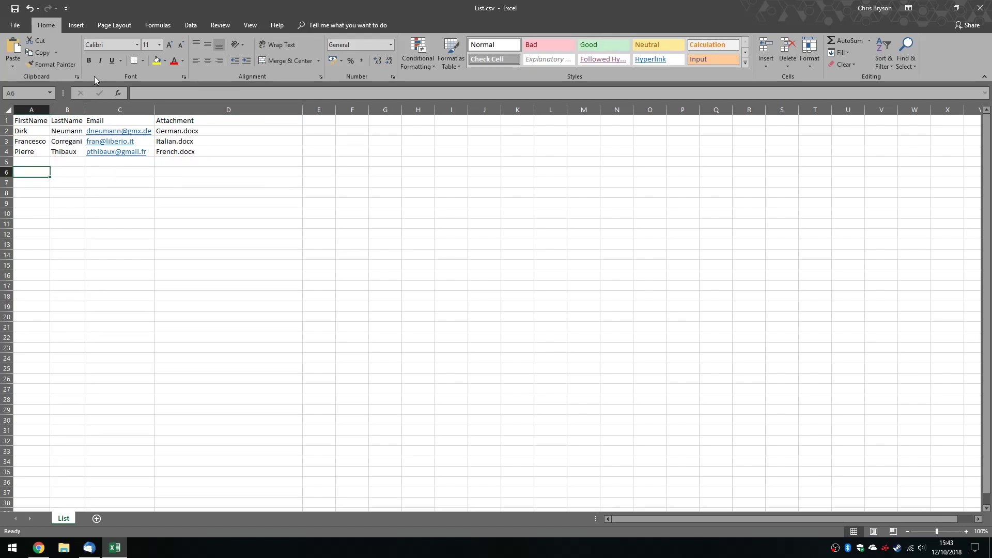
{"action": "key", "text": "F12"}
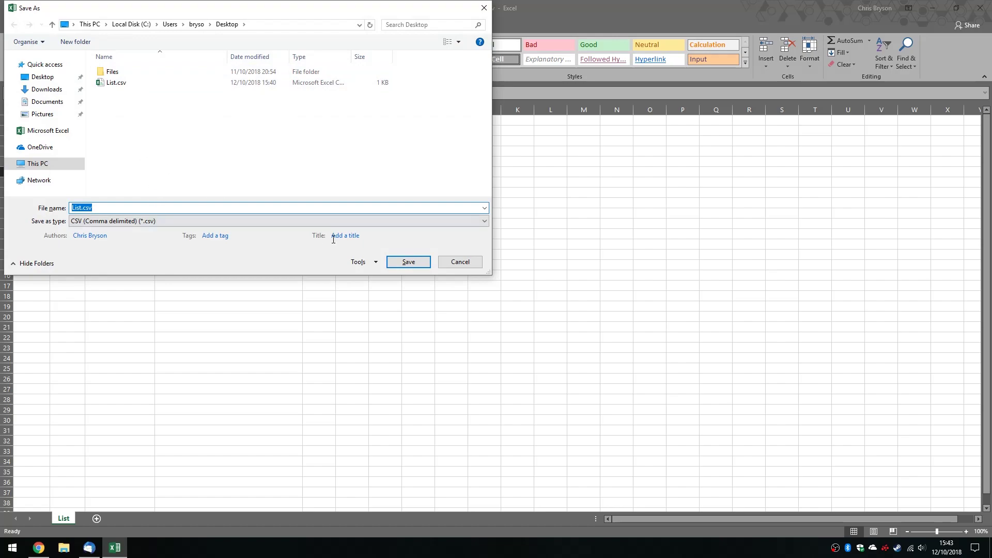
{"action": "left_click", "coordinate": [416, 264]}
{"action": "left_click", "coordinate": [518, 273]}
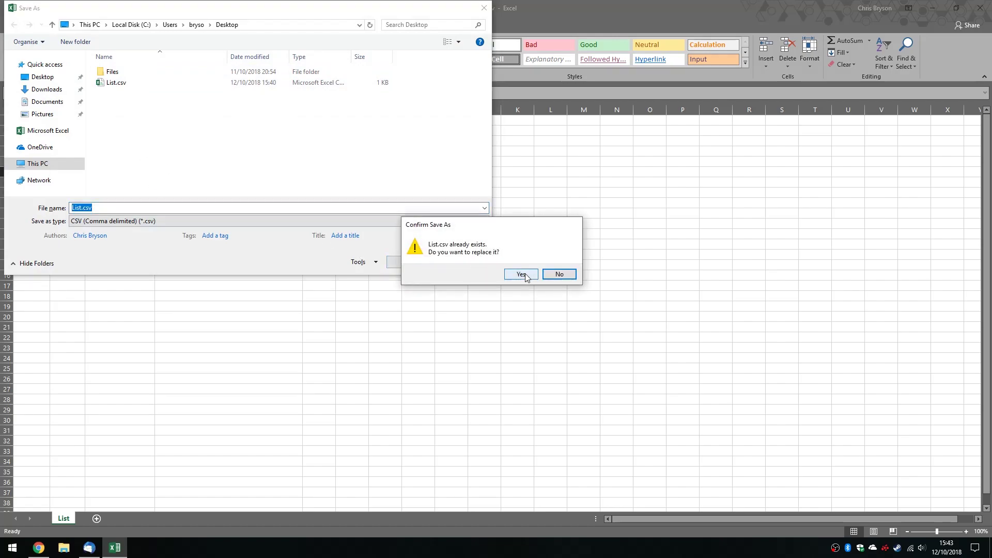
{"action": "left_click", "coordinate": [452, 306]}
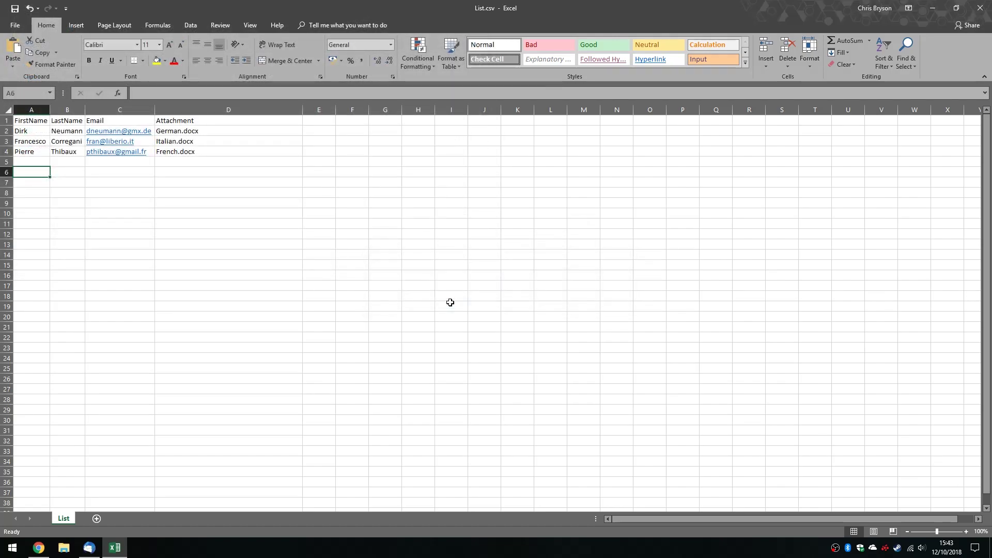
{"action": "left_click", "coordinate": [933, 7]}
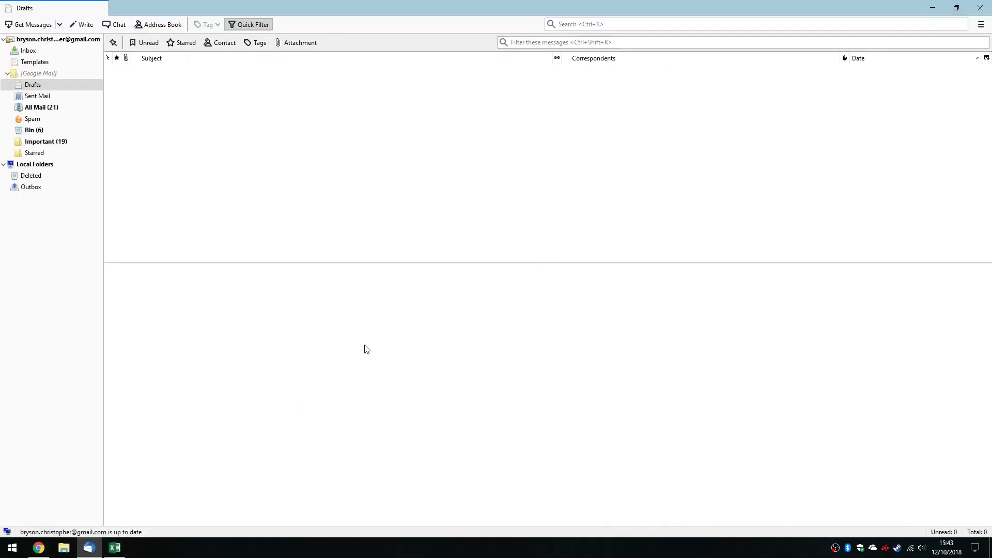
- Start a new message addressed to {{Email}} with the subject "Test 2 for {{FirstName}}"
{"action": "left_click", "coordinate": [81, 24]}
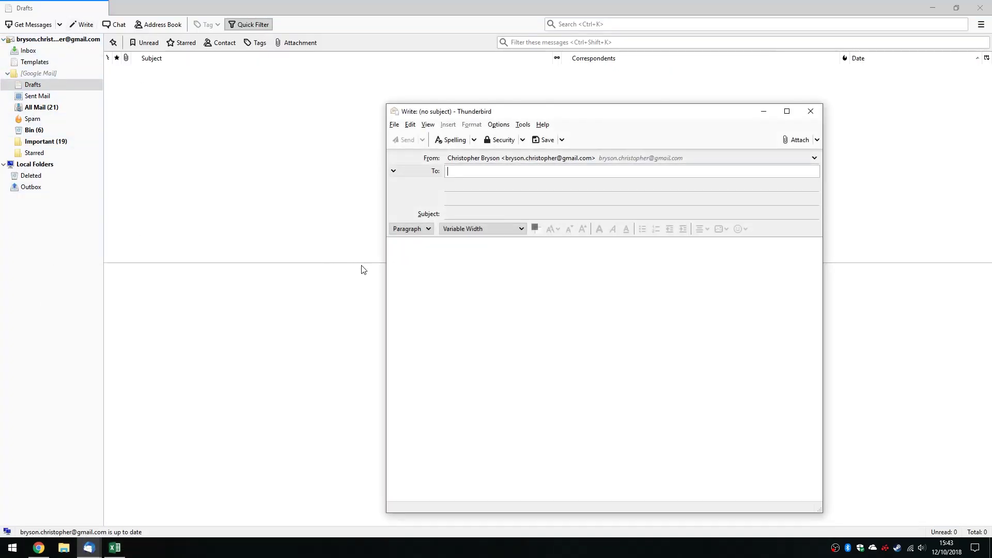
{"action": "type", "text": "{{Email}}"}
{"action": "key", "text": "Tab"}
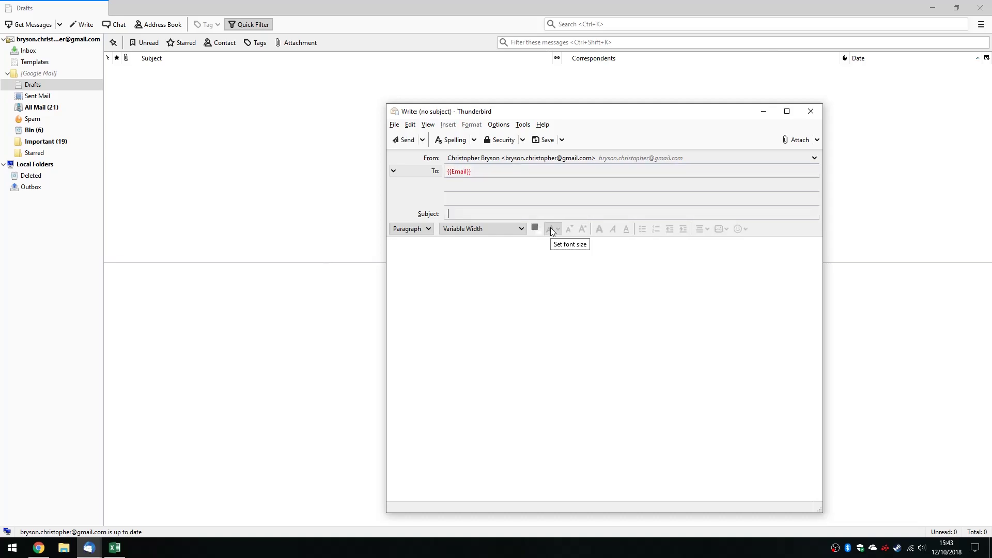
{"action": "type", "text": "Test 2 for "}
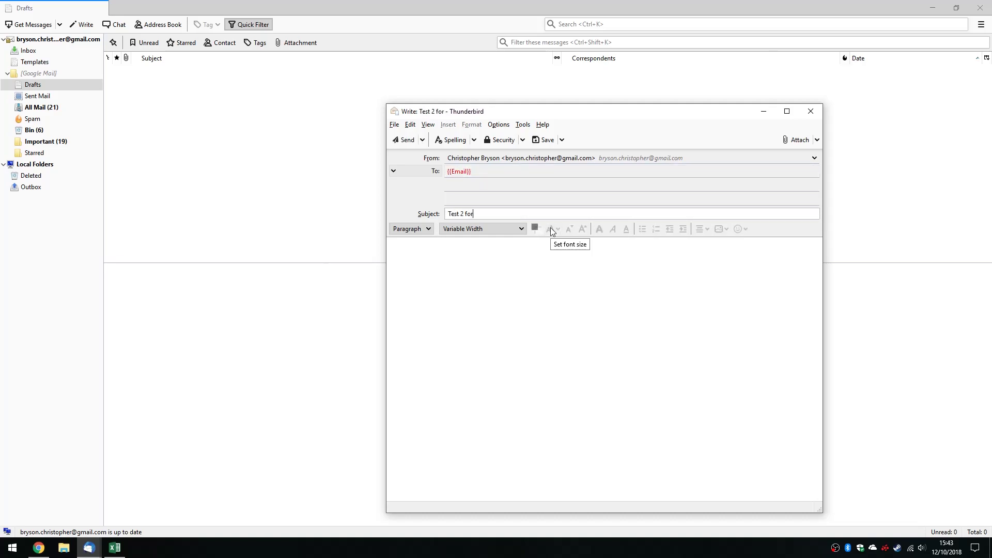
{"action": "type", "text": "{{FirsyN"}
{"action": "key", "text": "BackSpace"}
{"action": "key", "text": "BackSpace"}
{"action": "type", "text": "tName}}"}
{"action": "key", "text": "Tab"}
- Write the body "Hi {{FirstName}}, Here is your file. Regards," on separate lines, signed with the sender's first name
{"action": "type", "text": "Hi"}
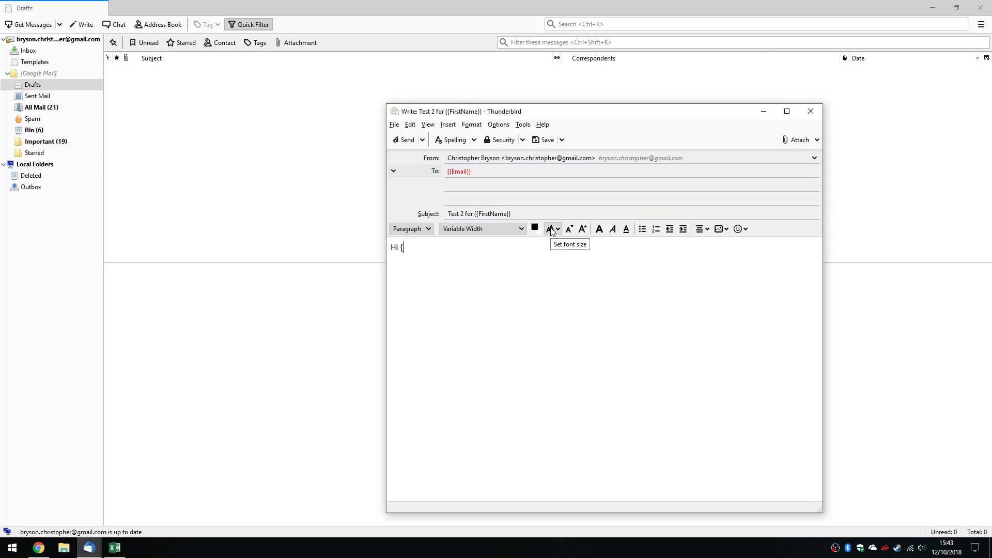
{"action": "type", "text": " {{FirstName}},"}
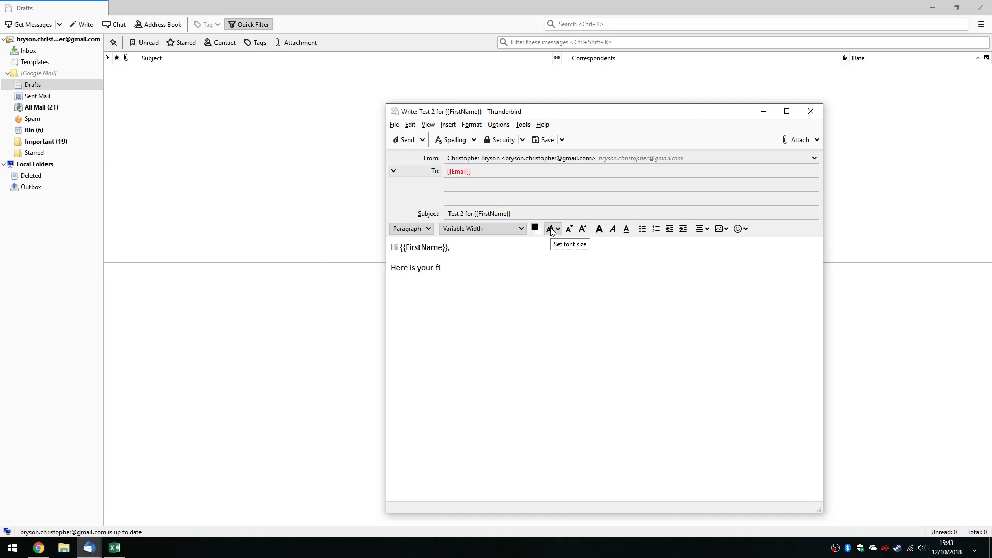
{"action": "type", "text": "gards,"}
- Open Mail Merge for the message and copy the full path of the desktop's Files folder from File Explorer
{"action": "left_click", "coordinate": [395, 125]}
{"action": "left_click", "coordinate": [418, 188]}
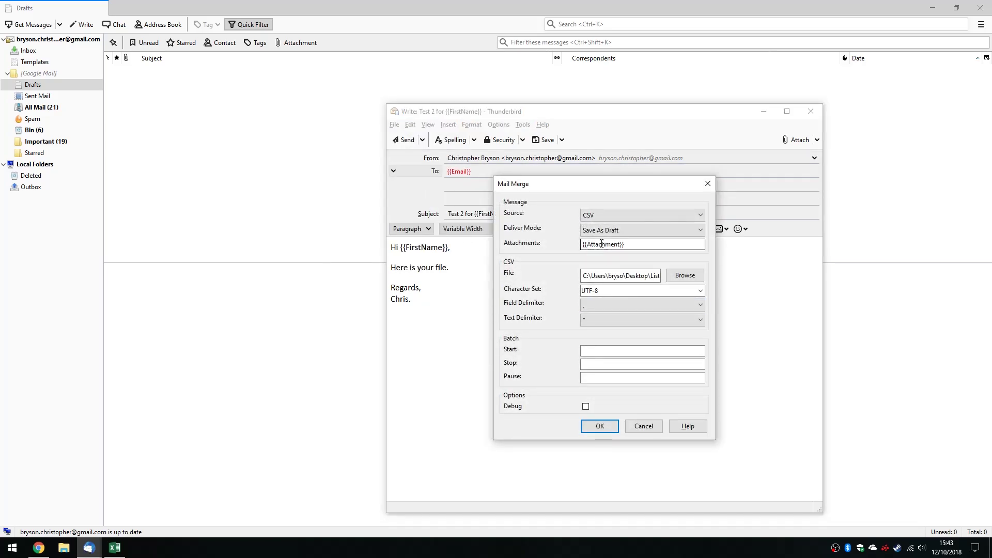
{"action": "left_click", "coordinate": [583, 245]}
{"action": "left_click", "coordinate": [941, 6]}
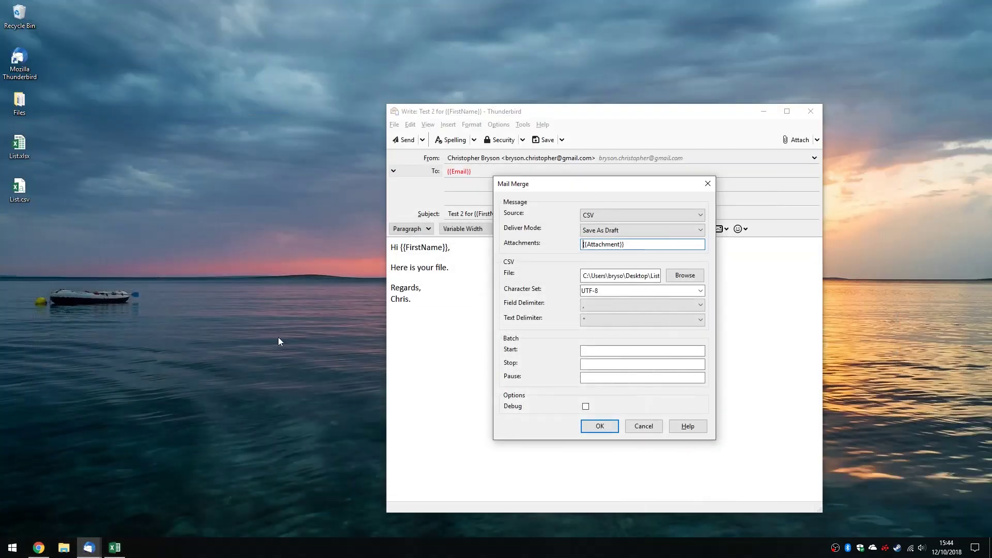
{"action": "double_click", "coordinate": [21, 100]}
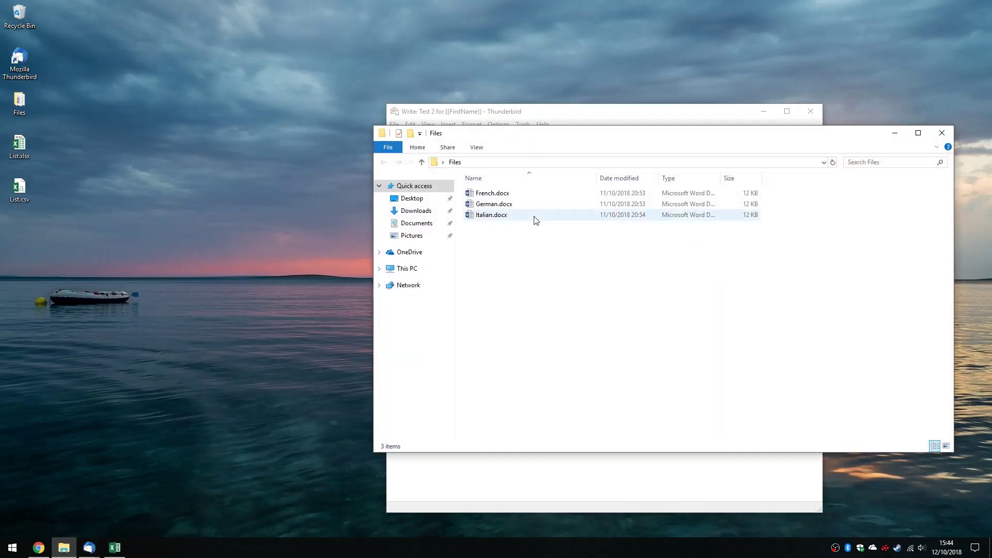
{"action": "left_click", "coordinate": [563, 163]}
{"action": "key", "text": "ctrl+c"}
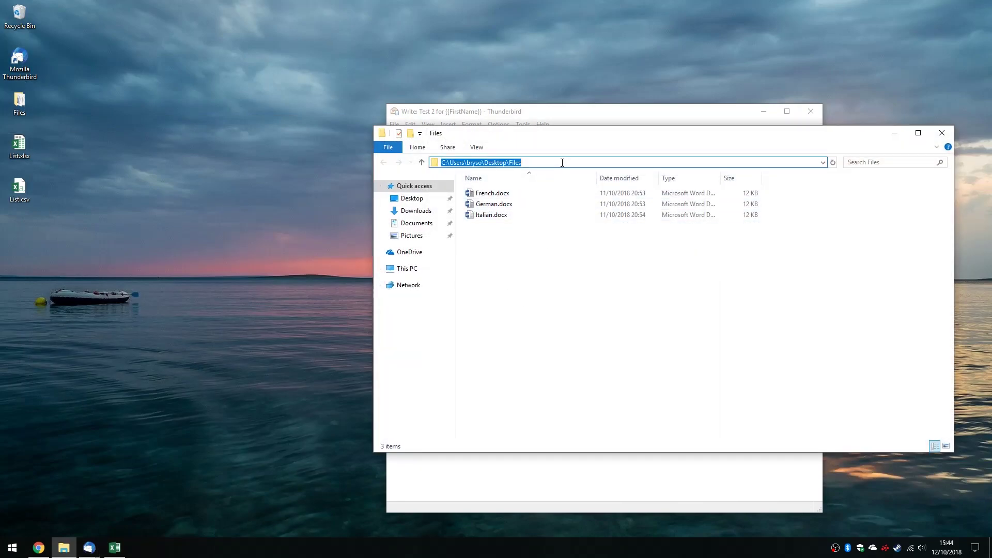
{"action": "left_click", "coordinate": [947, 134]}
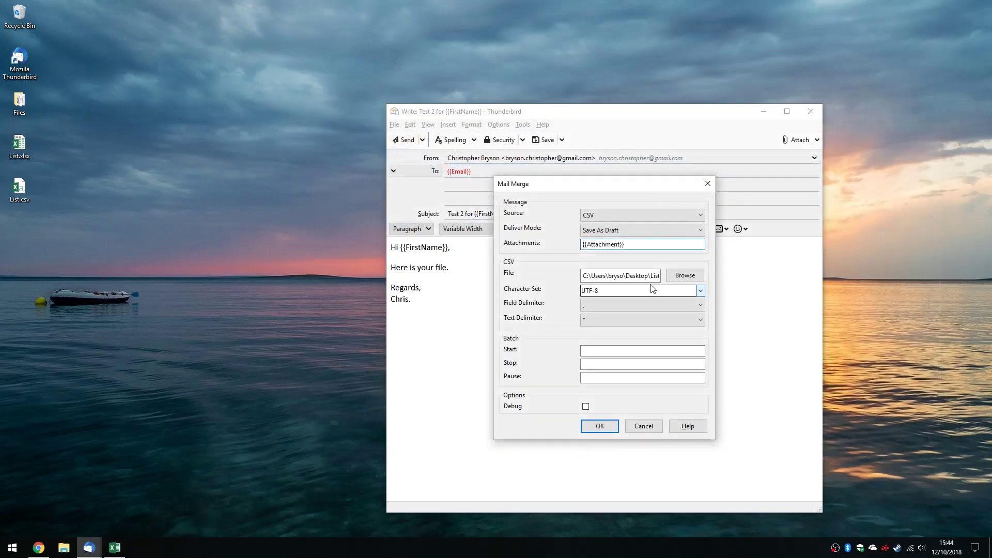
- Prefix {{Attachment}} in the merge attachments with the copied Files folder path and a backslash, and run the merge
{"action": "key", "text": "ctrl+v"}
{"action": "type", "text": "\\"}
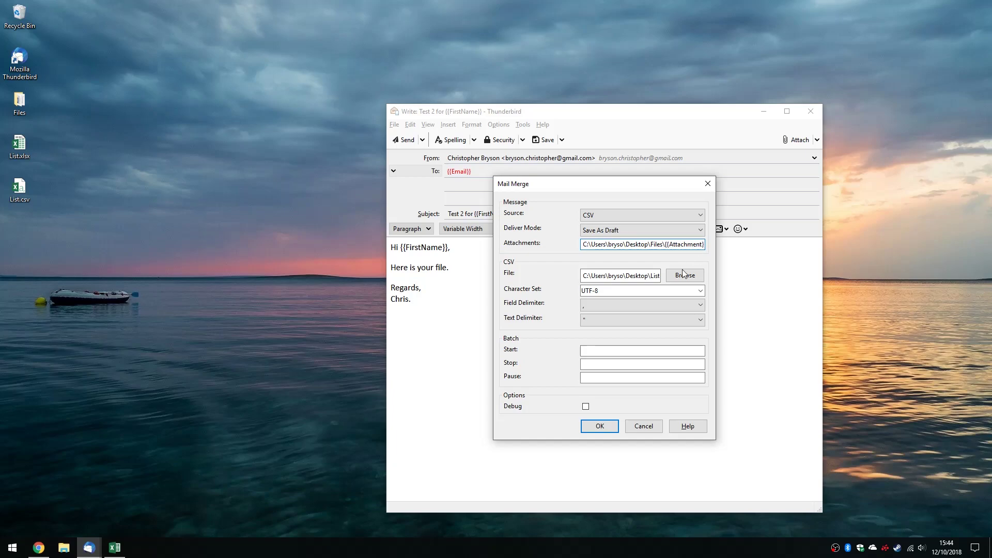
{"action": "left_click", "coordinate": [600, 426]}
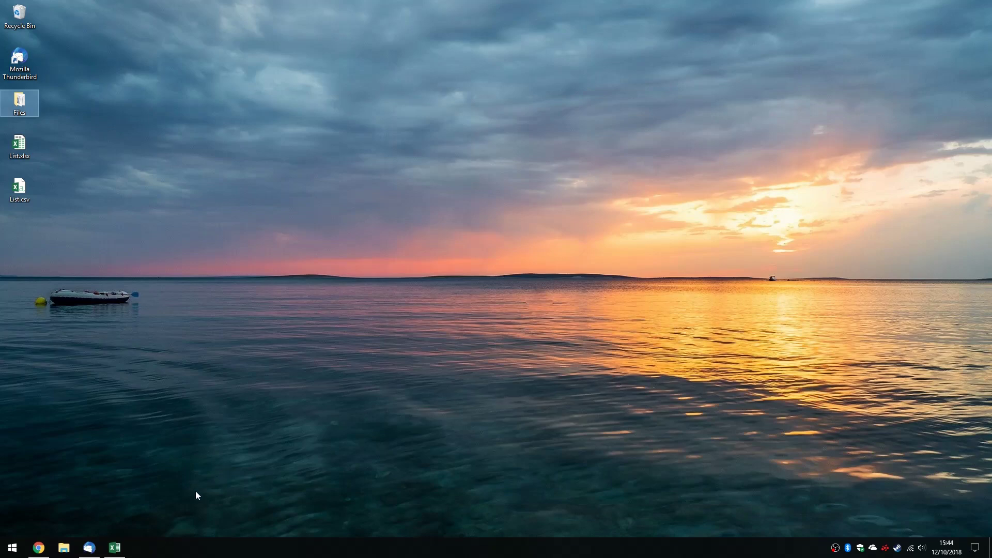
- Switch back to Thunderbird's Drafts folder and open each "Test 2" draft to check its recipient, text and attached file
{"action": "left_click", "coordinate": [89, 548]}
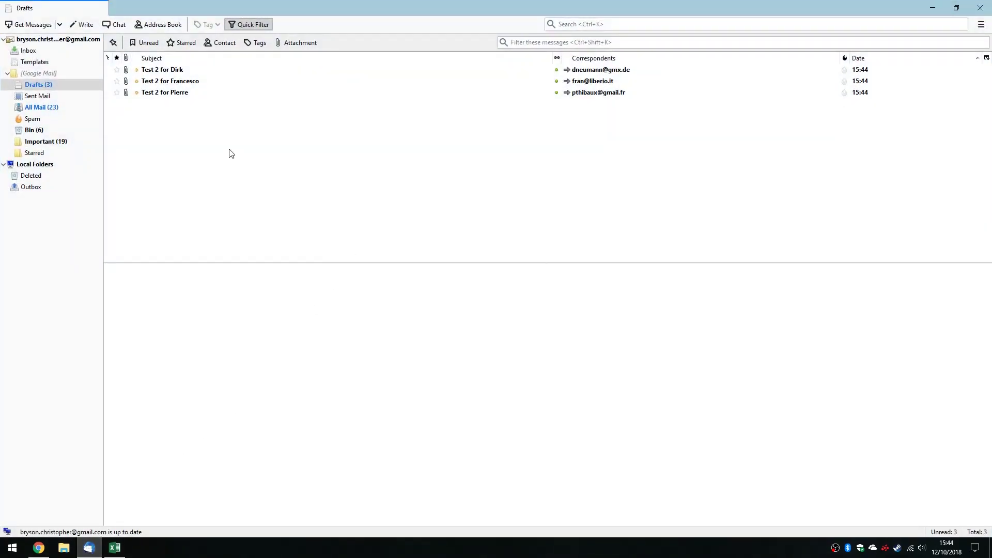
{"action": "double_click", "coordinate": [173, 72]}
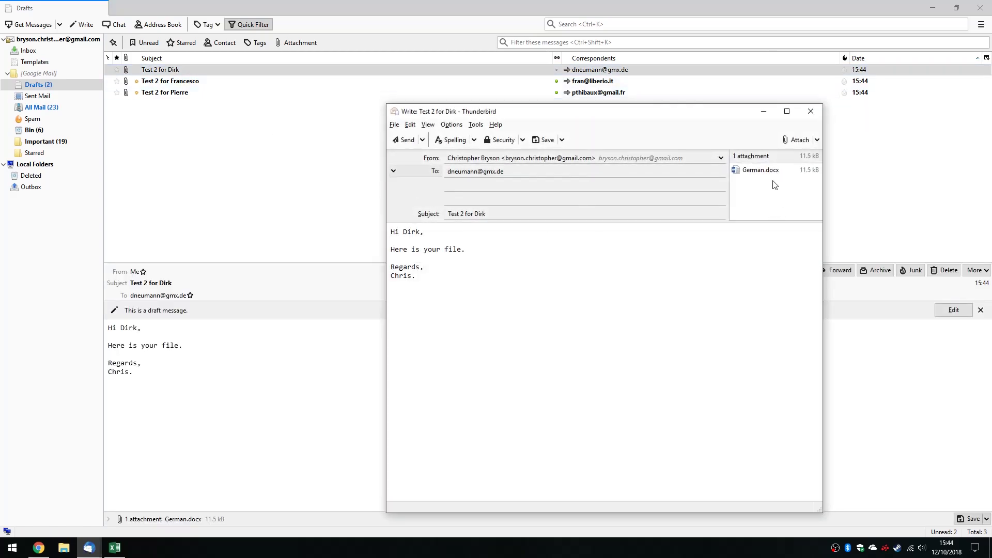
{"action": "left_click", "coordinate": [811, 111]}
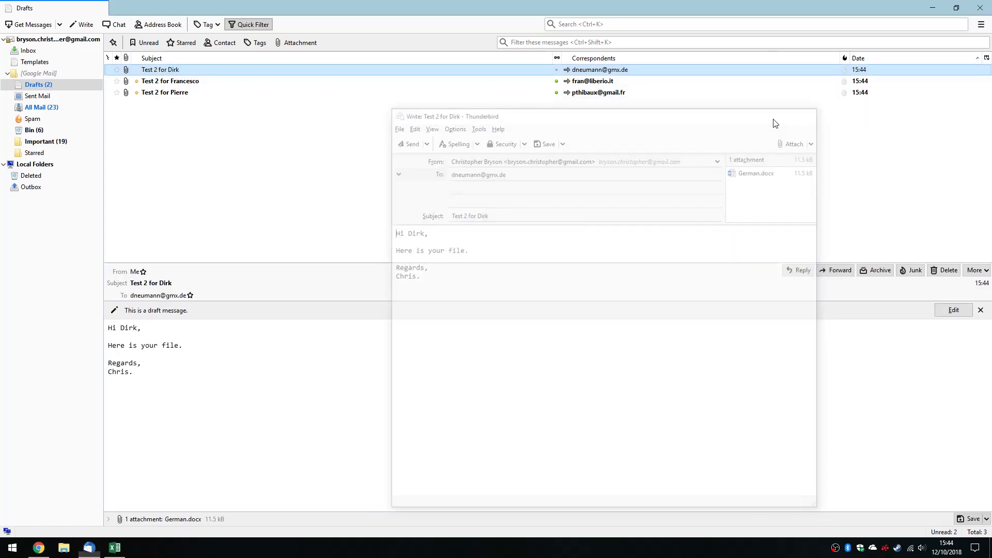
{"action": "left_click", "coordinate": [196, 83]}
{"action": "double_click", "coordinate": [196, 85]}
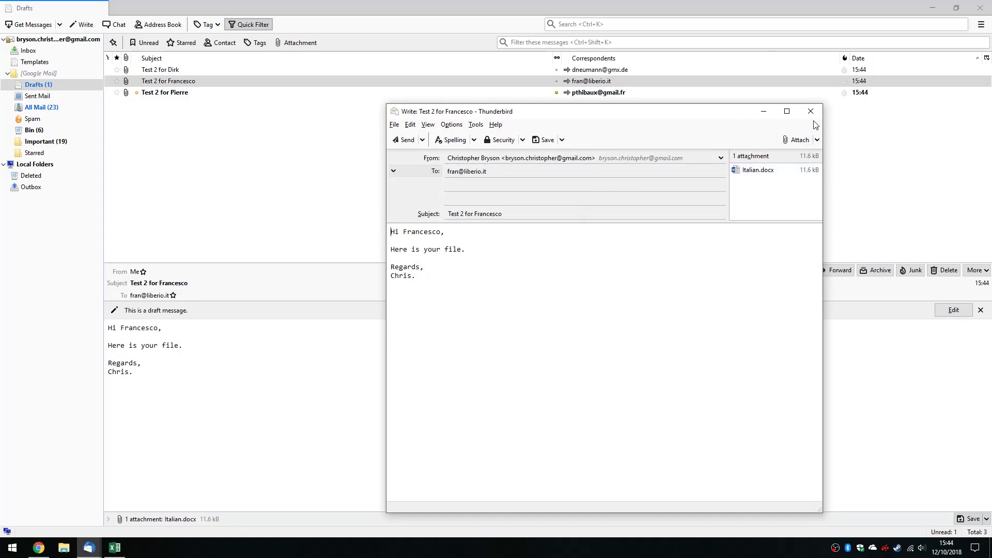
{"action": "left_click", "coordinate": [818, 107]}
{"action": "double_click", "coordinate": [187, 93]}
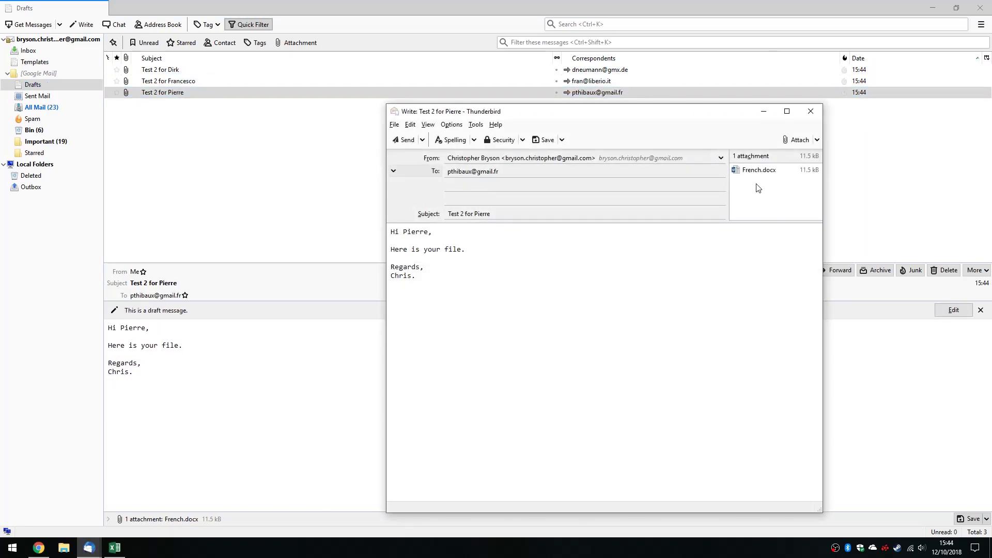
{"action": "left_click", "coordinate": [811, 111]}
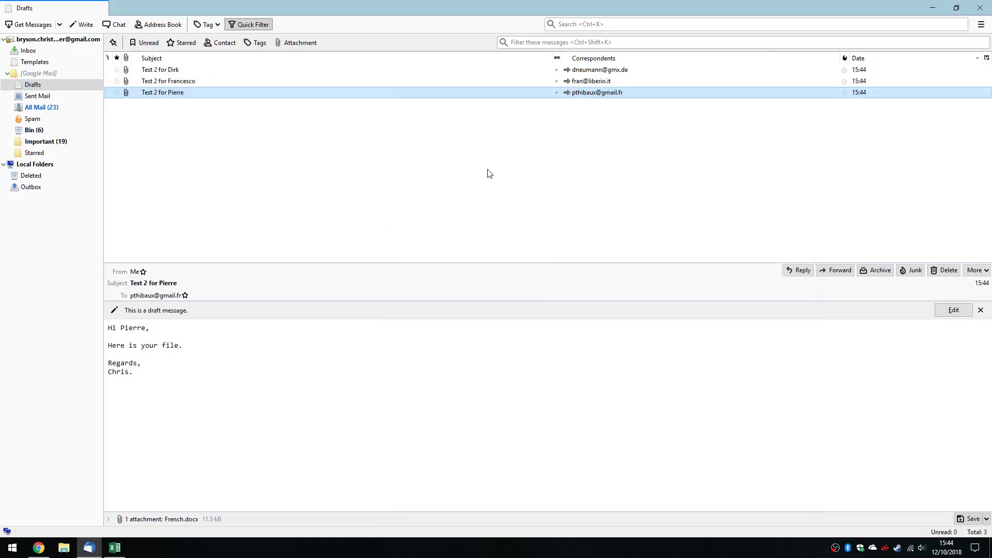
- Delete all the "Test 2" drafts from the Drafts folder
{"action": "key", "text": "ctrl+a"}
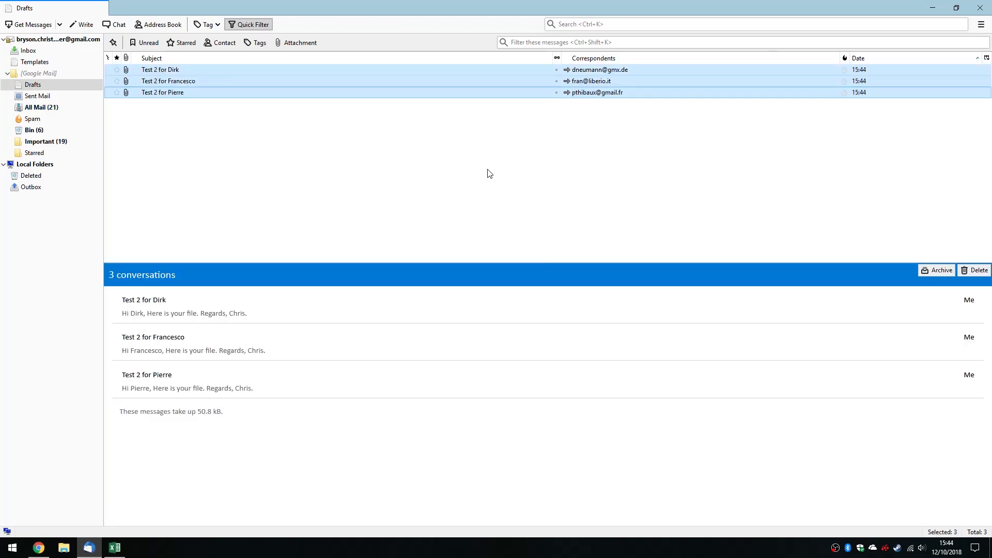
{"action": "key", "text": "Delete"}
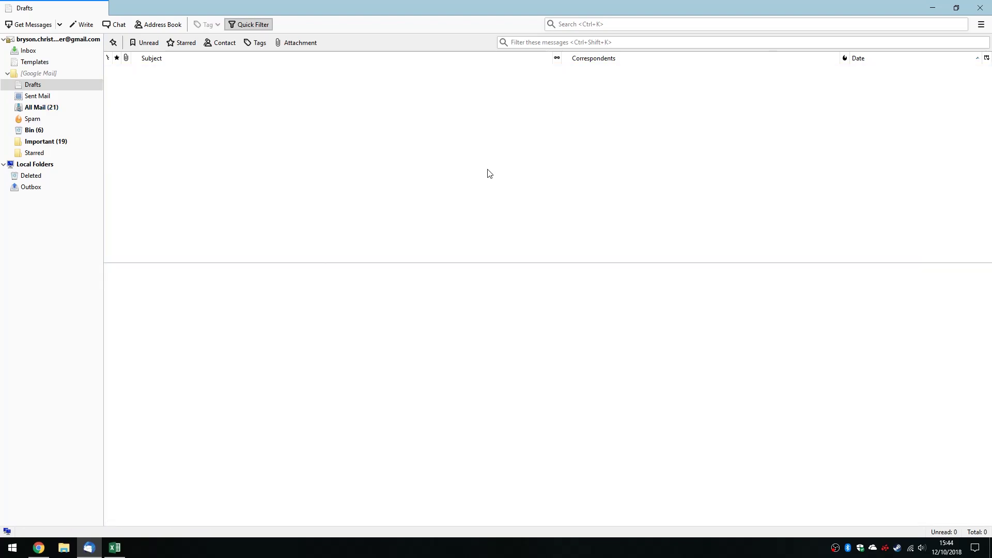